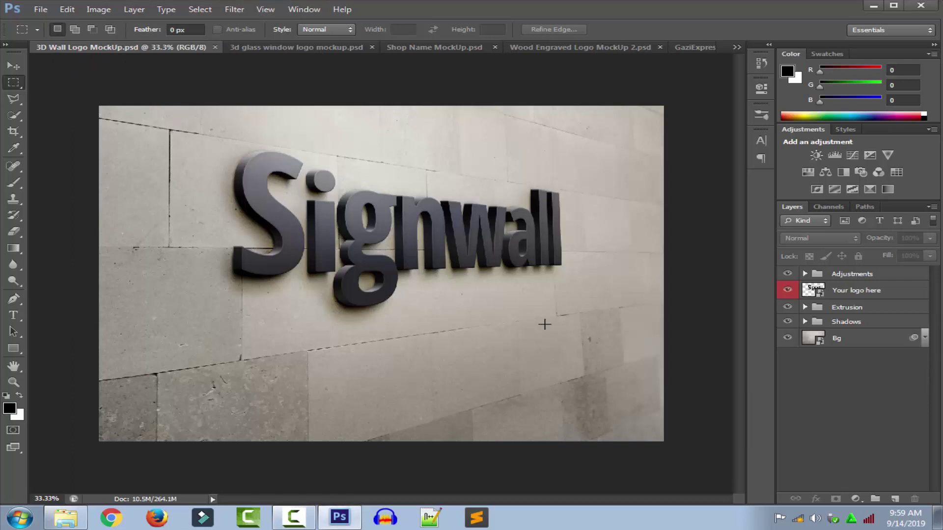
- With the Move tool, select the 'Your logo here' smart object layer in the 3D wall mockup
click(13, 66)
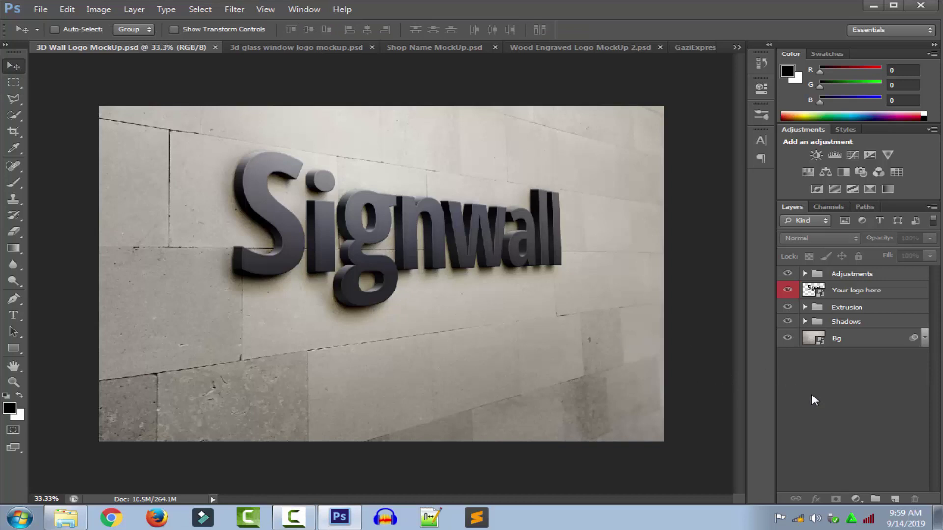
click(838, 296)
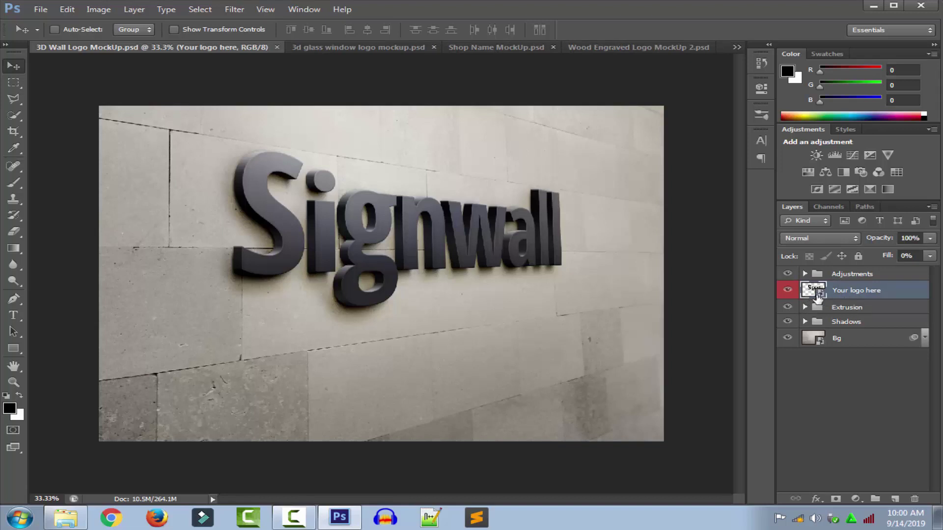
- Open the placeholder's contents, nudge and hide the Signwall text, then switch to GaziExpress Logo.png
double_click(814, 291)
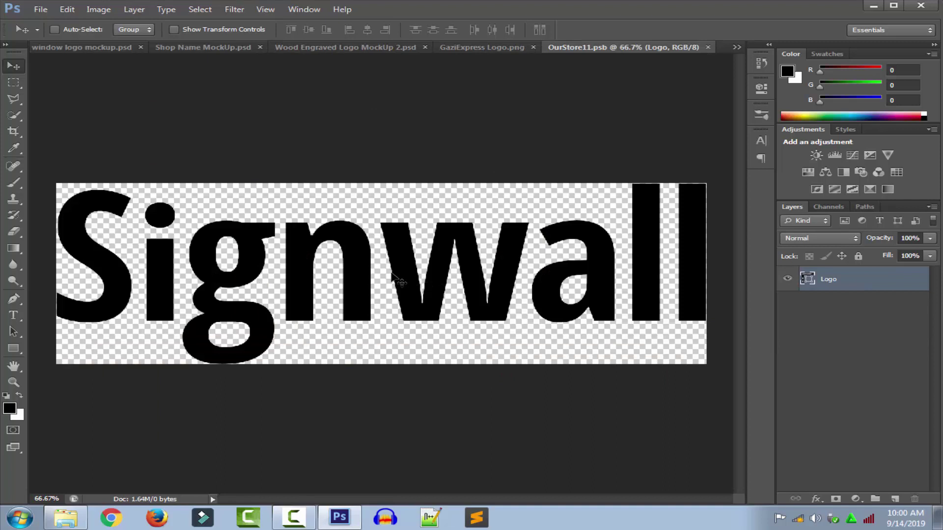
mouse_move(400, 273)
mouse_down()
mouse_move(375, 312)
mouse_move(388, 280)
mouse_up()
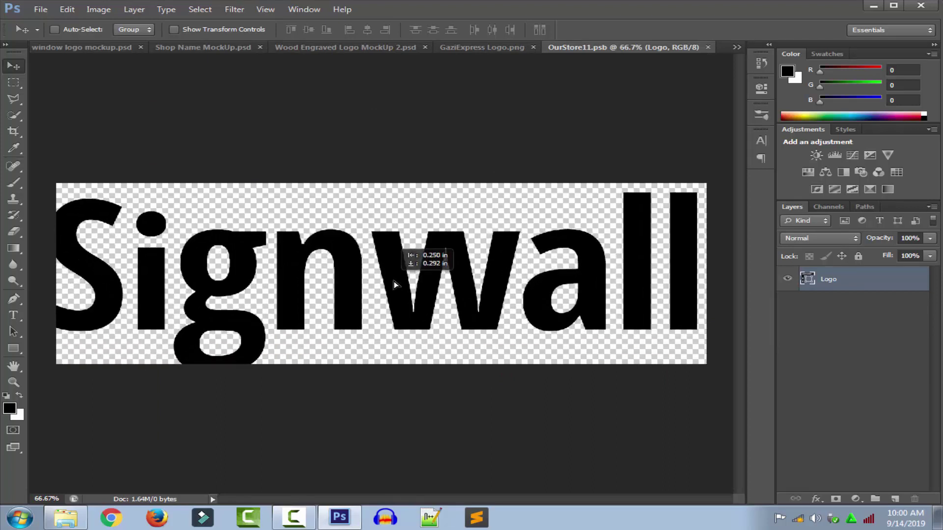
drag(387, 280, 395, 282)
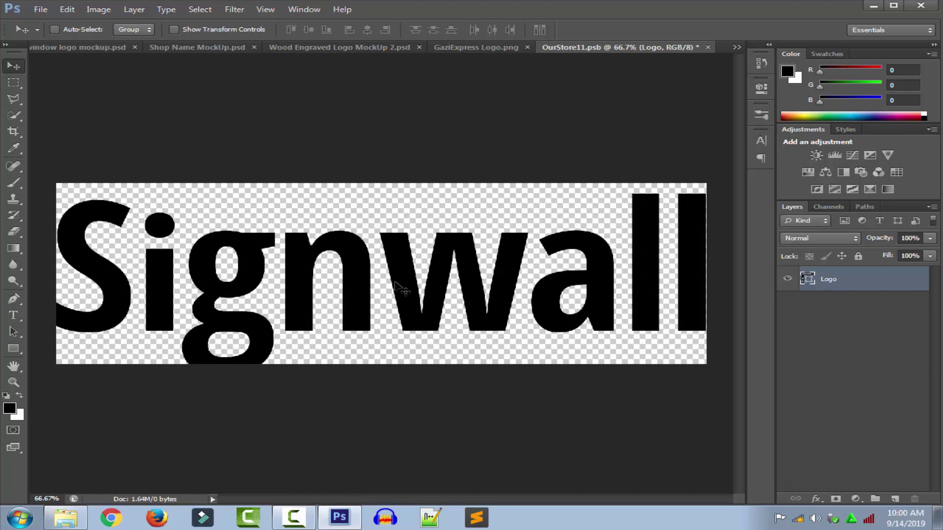
click(787, 280)
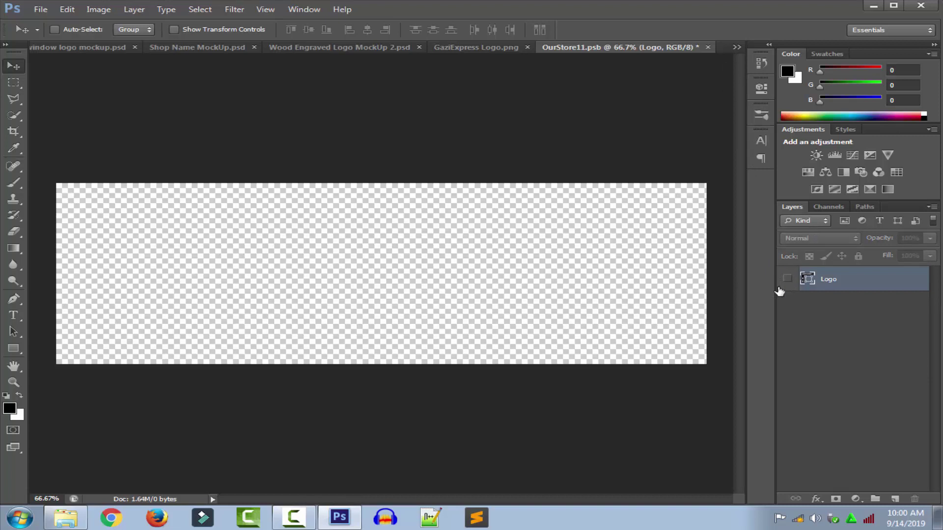
click(736, 47)
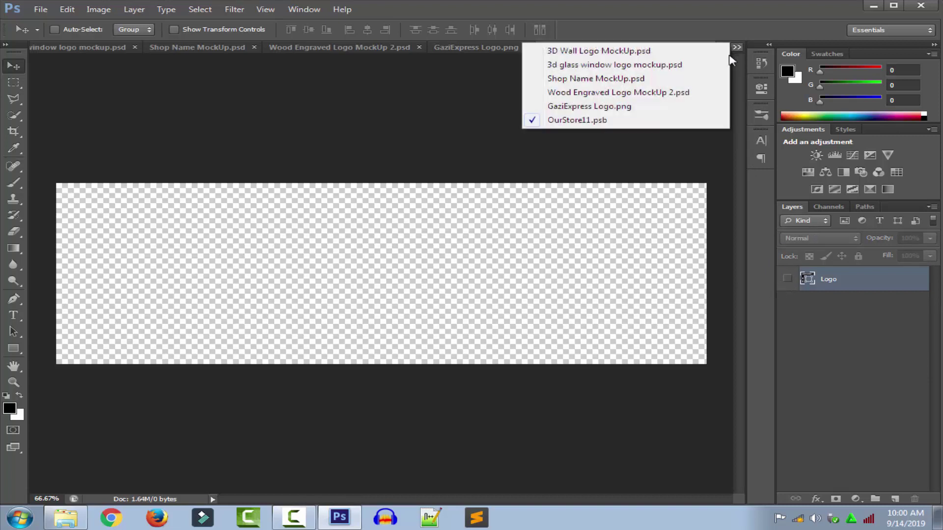
click(588, 106)
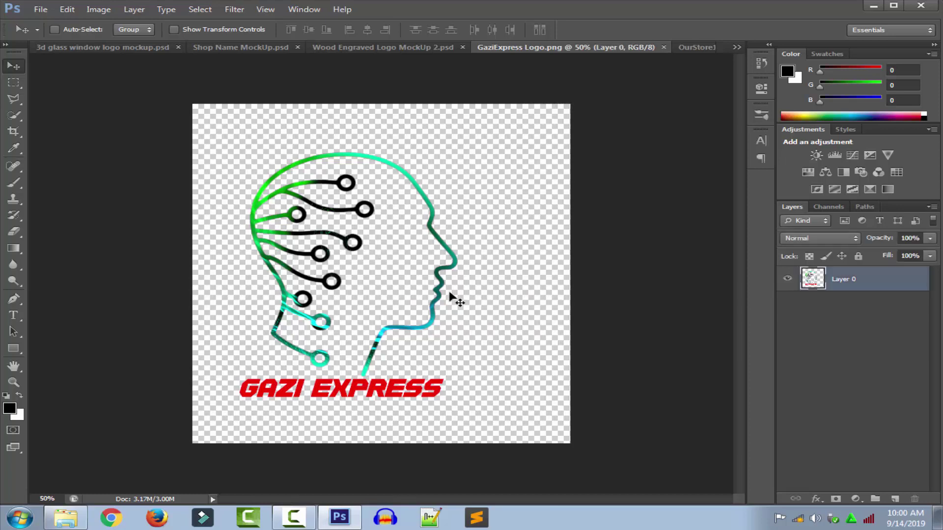
- Copy the Gazi Express logo into OurStore11.psb, scale it to about half, move it into the strip, then close
mouse_move(343, 247)
mouse_down()
mouse_move(703, 51)
mouse_move(377, 270)
mouse_up()
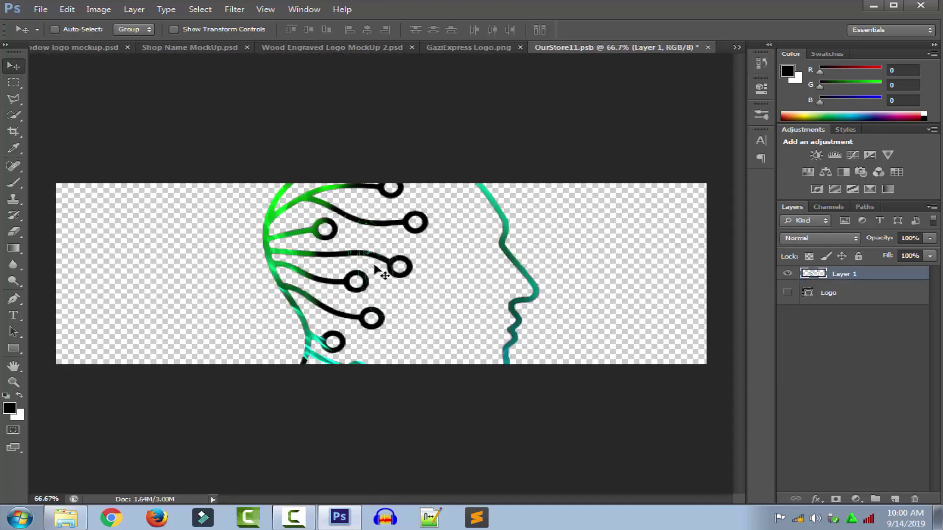
key(ctrl+t)
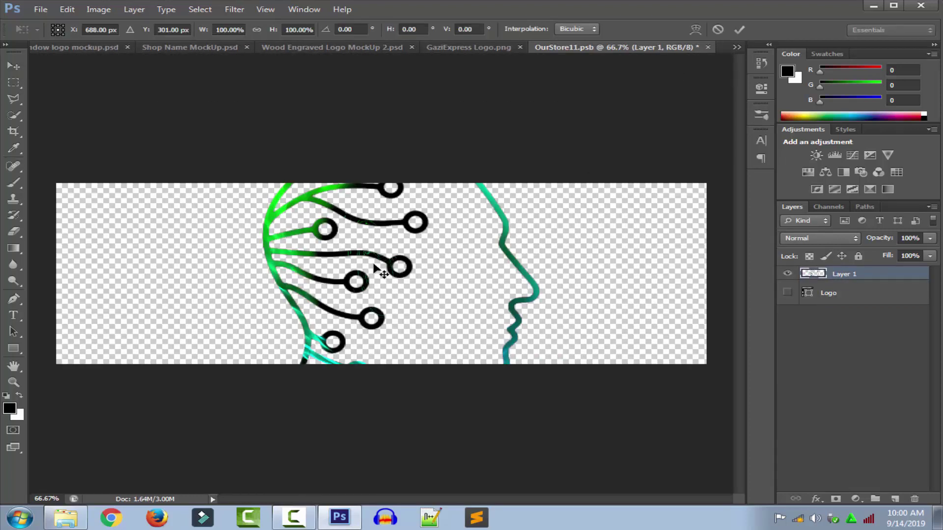
drag(542, 470, 395, 321)
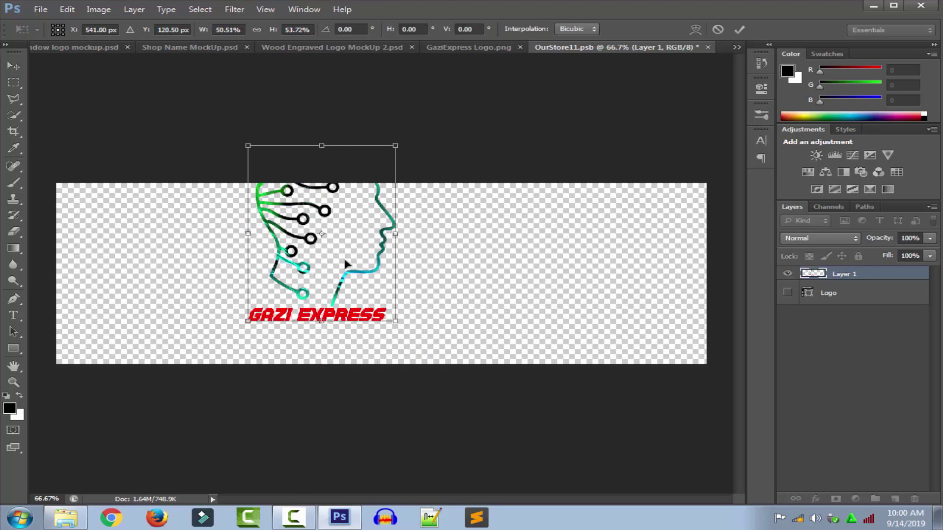
drag(349, 263, 355, 299)
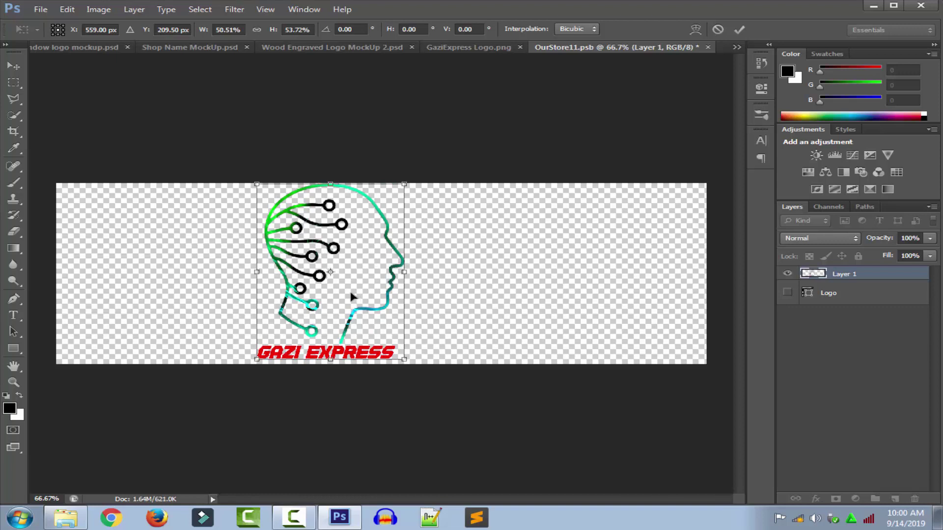
click(736, 31)
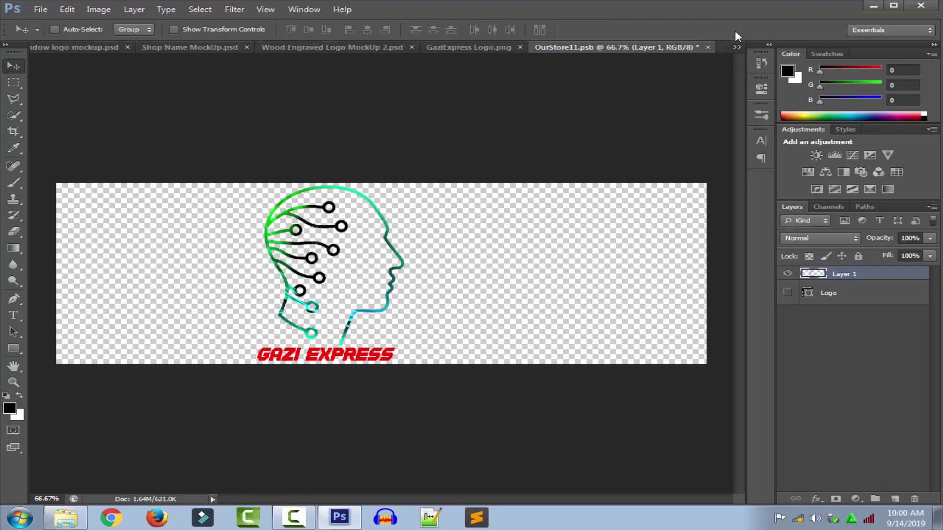
click(708, 47)
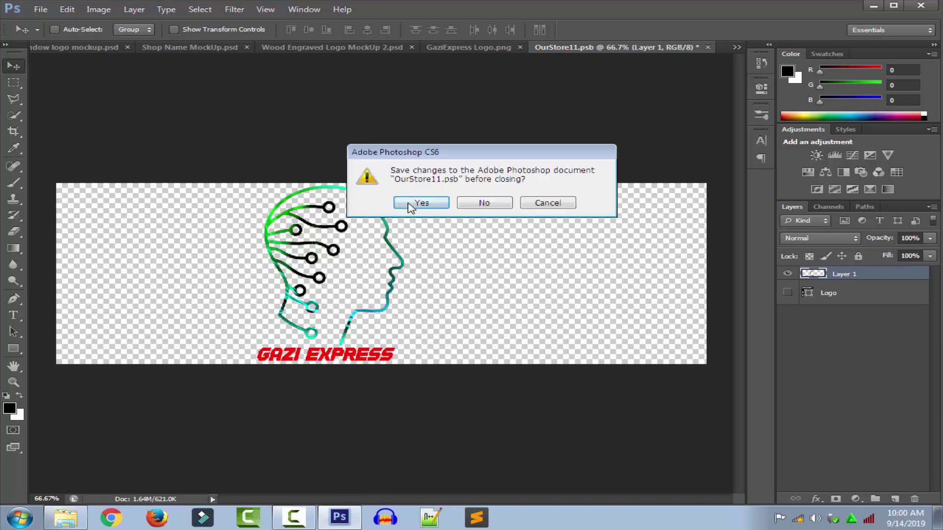
- Save the placeholder changes and zoom in on the extruded Gazi Express wall sign
click(407, 202)
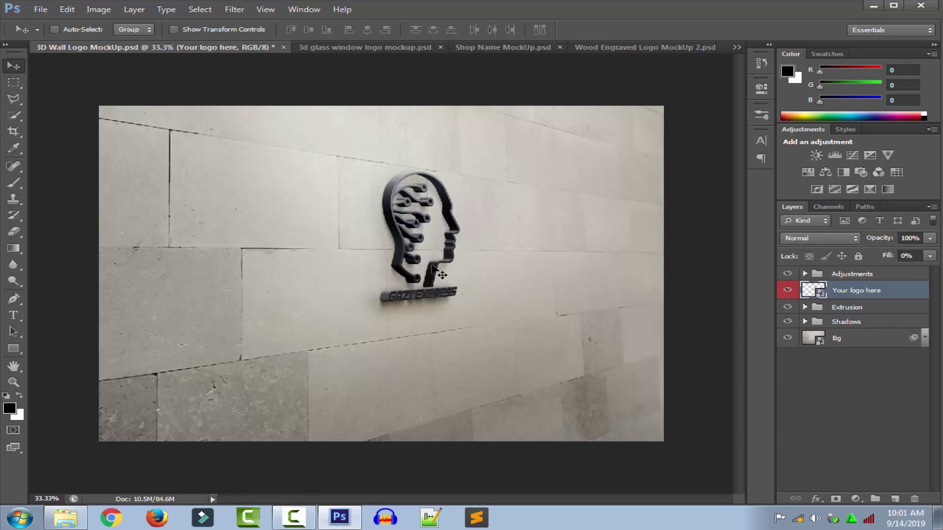
scroll(432, 269, up, 1)
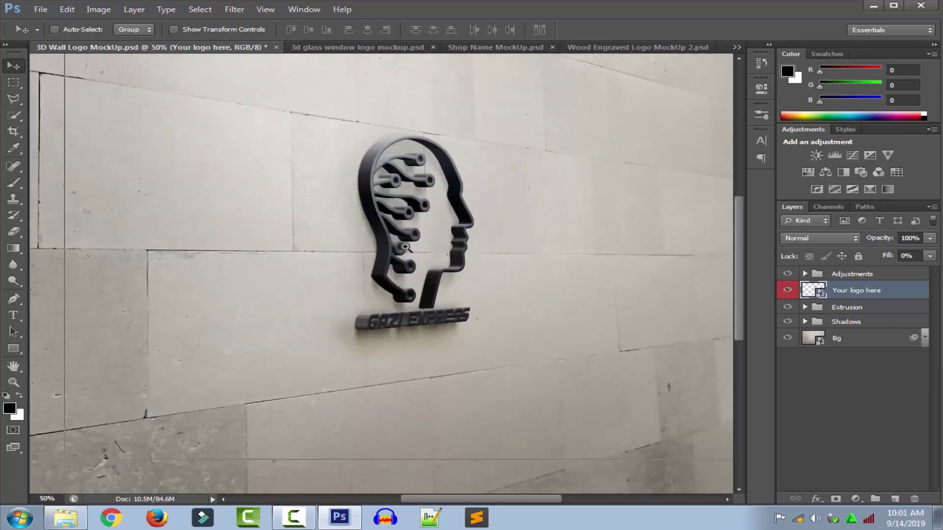
scroll(405, 247, up, 1)
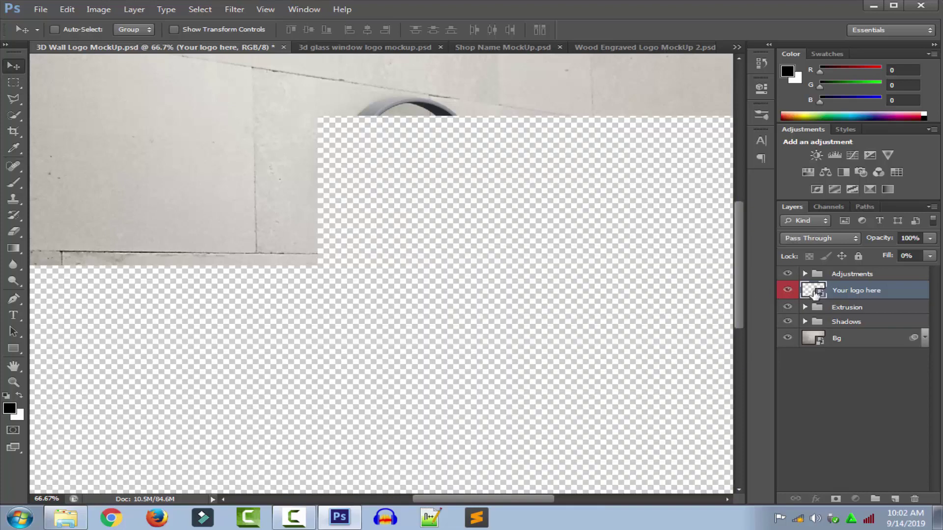
- Reopen the smart object, delete the pasted Gazi Express logo layer, and keep the Signwall text hidden
double_click(808, 293)
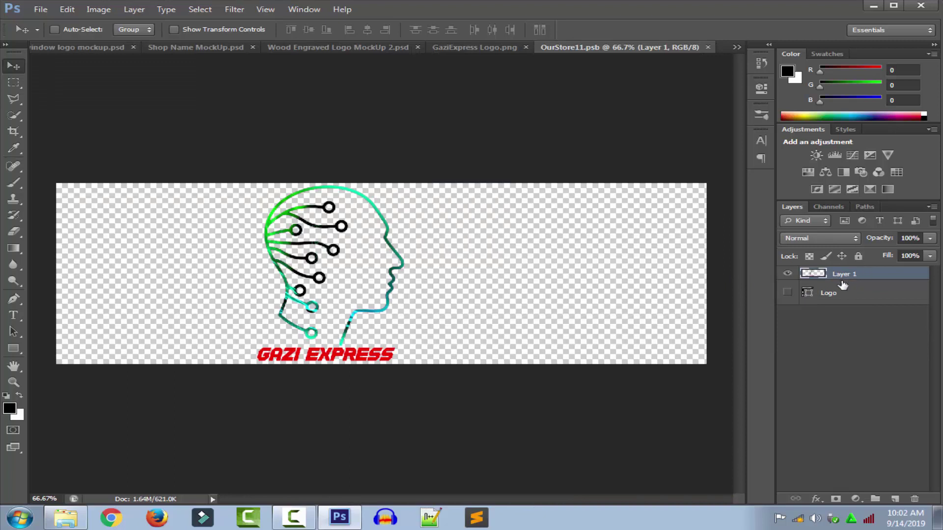
click(837, 296)
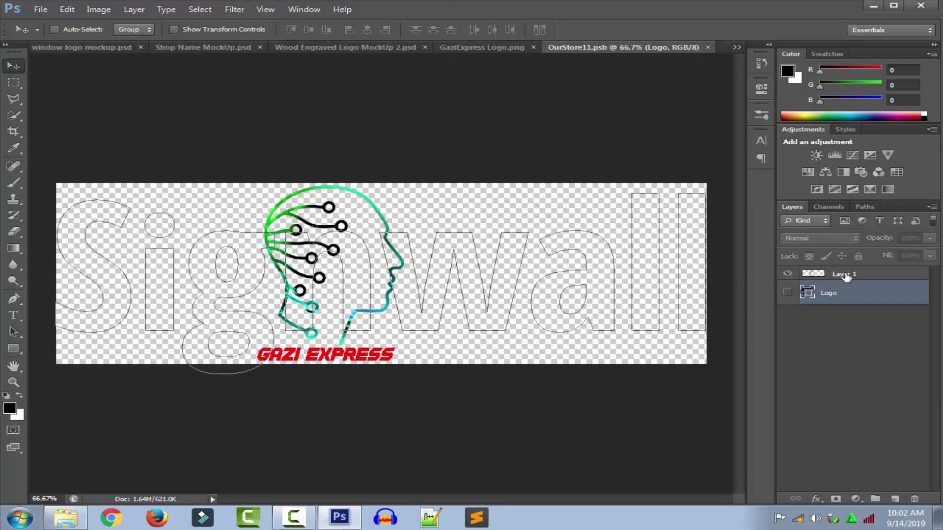
click(846, 275)
key(Delete)
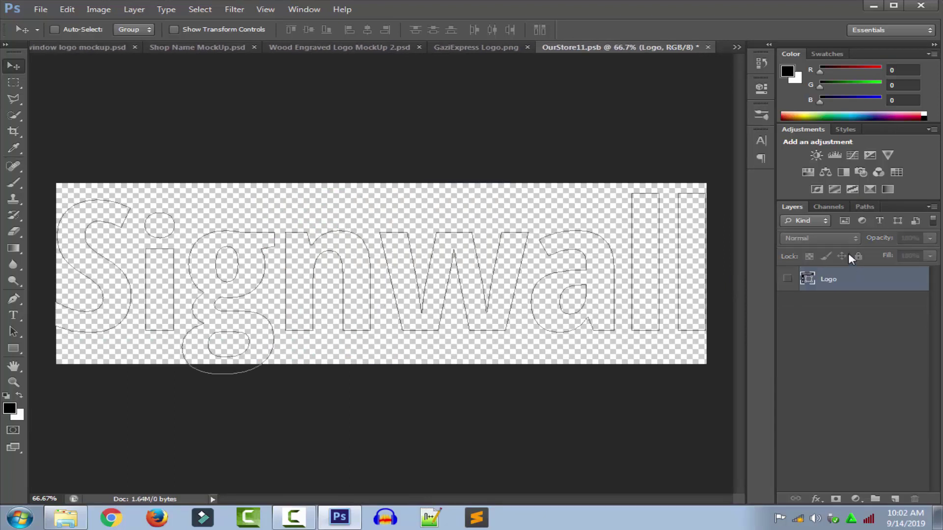
click(788, 280)
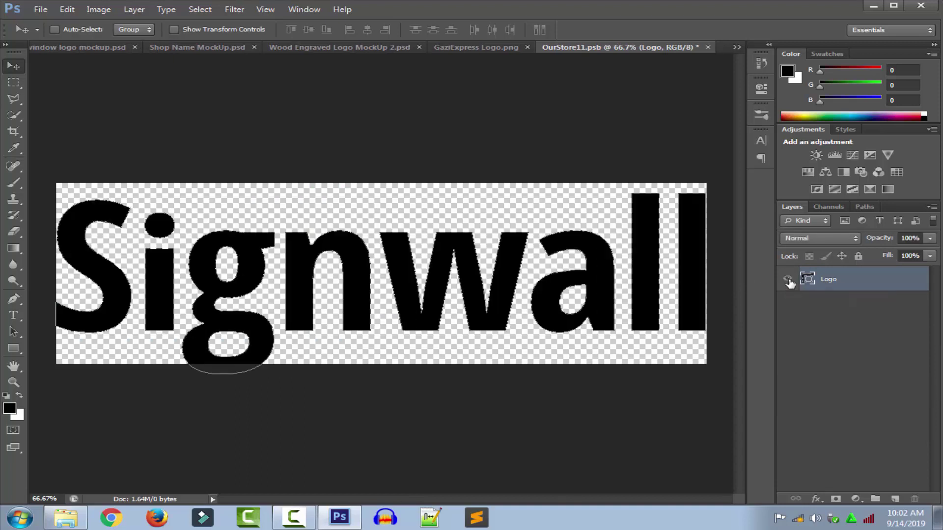
click(788, 280)
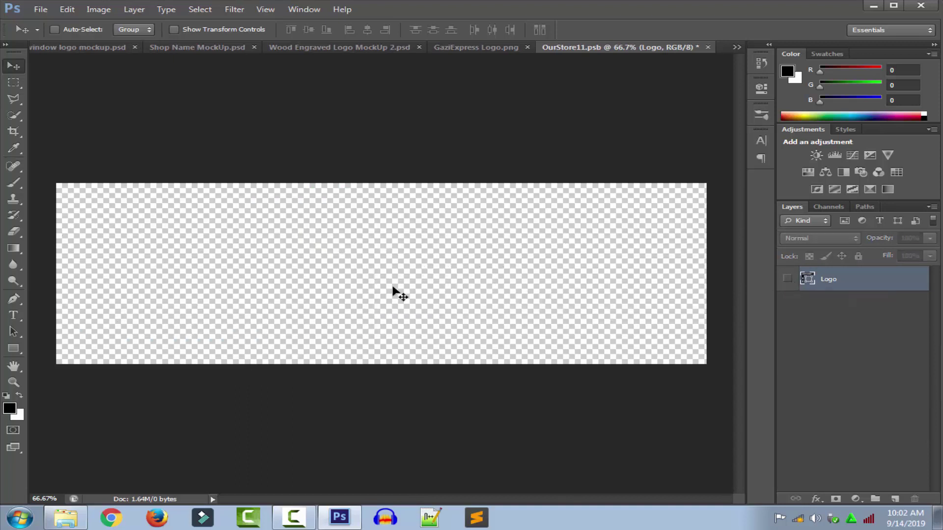
click(13, 317)
click(158, 30)
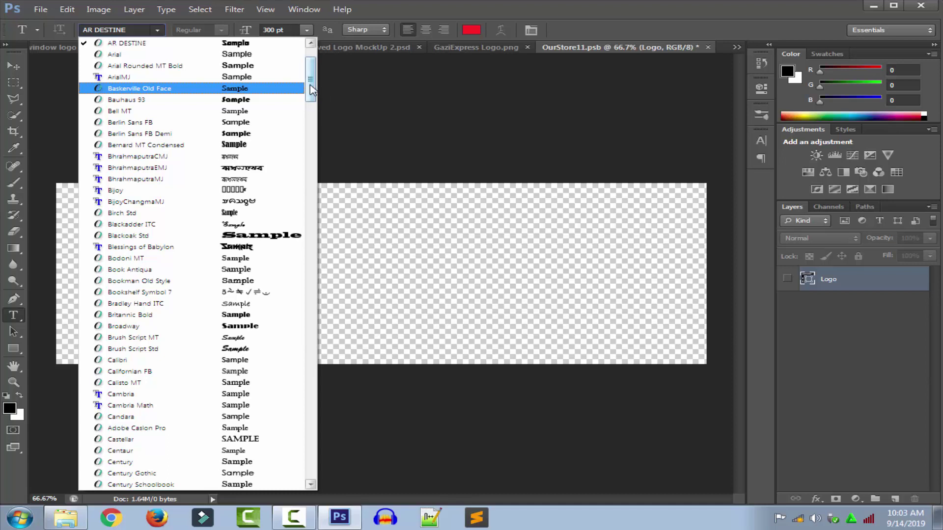
- Add 'GaziExpres' text in Bernard MT Condensed, fit it to the canvas, commit, and close the document
mouse_move(311, 89)
mouse_down()
mouse_move(312, 97)
mouse_move(312, 88)
mouse_up()
click(247, 147)
click(164, 286)
text(G)
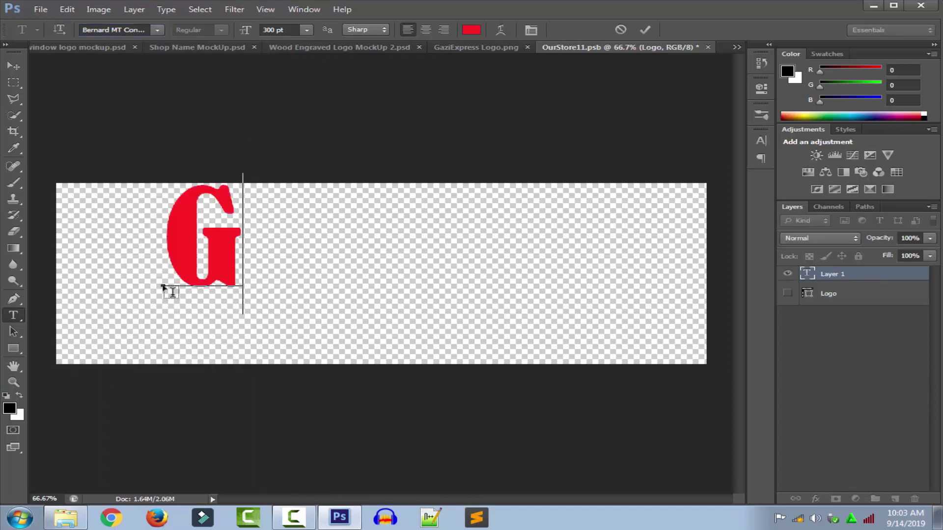
text(azi)
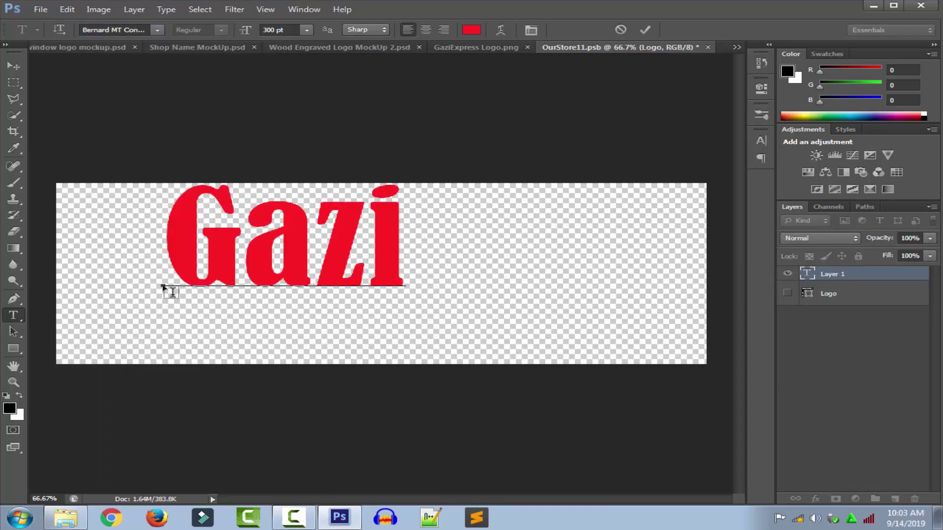
text(Exp)
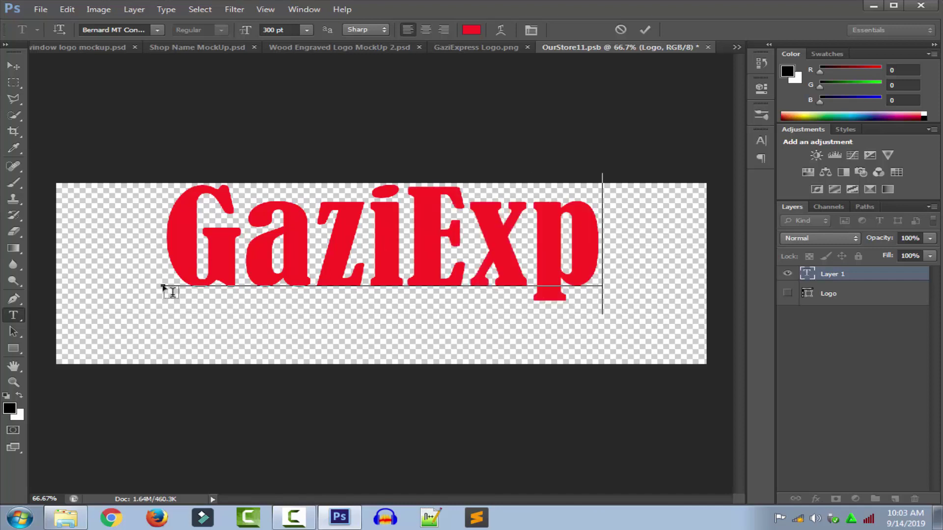
text(re)
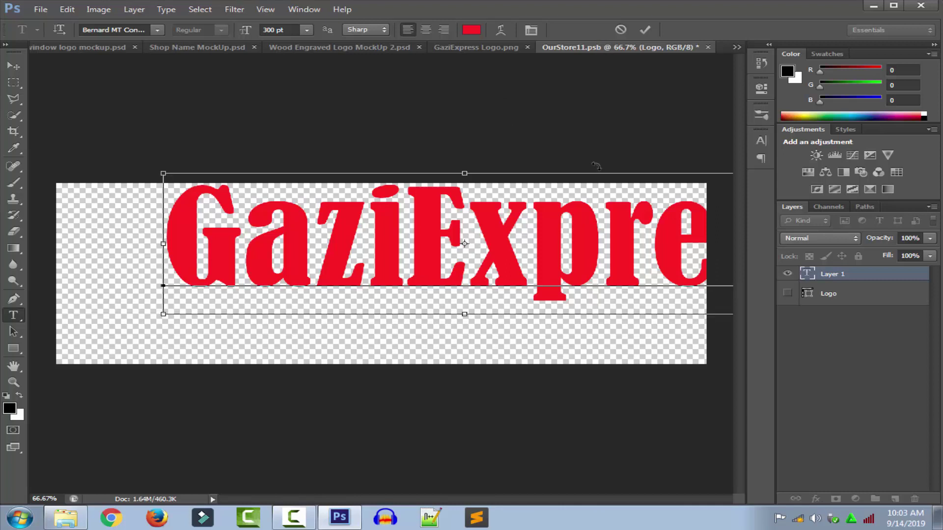
drag(287, 277, 192, 304)
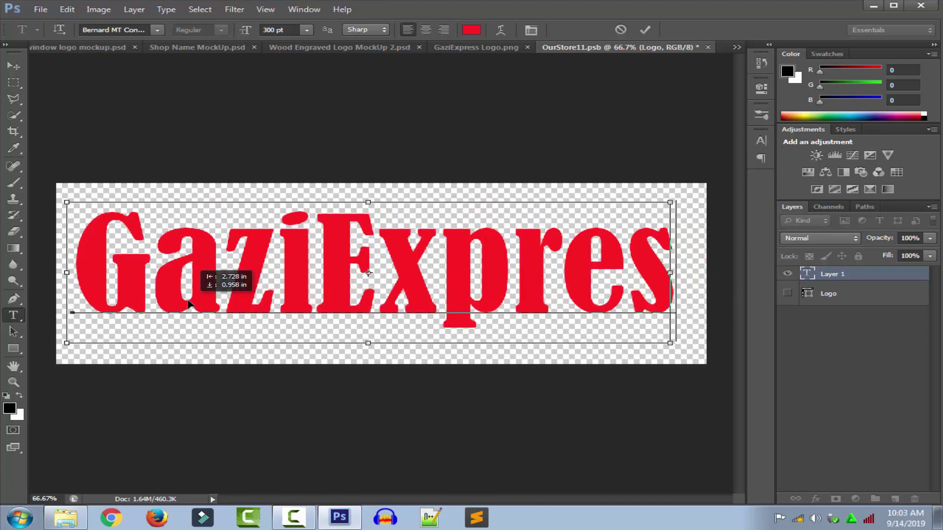
click(645, 30)
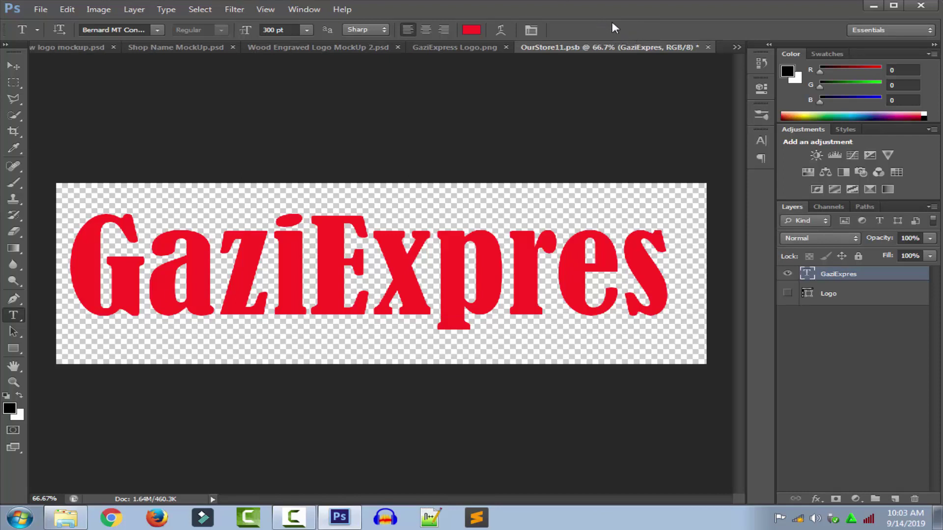
click(711, 47)
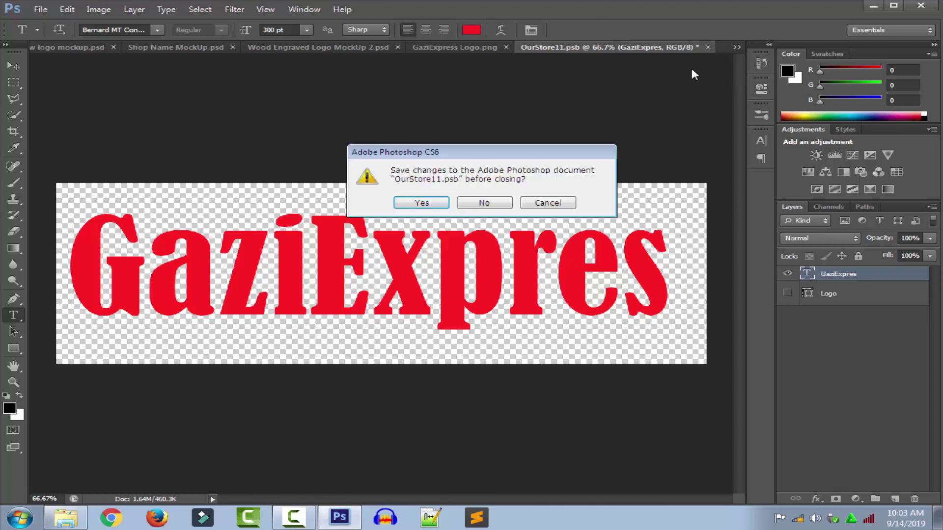
- Save the GaziExpres smart object, view the whole wall mockup, then close the mockup without saving
click(434, 208)
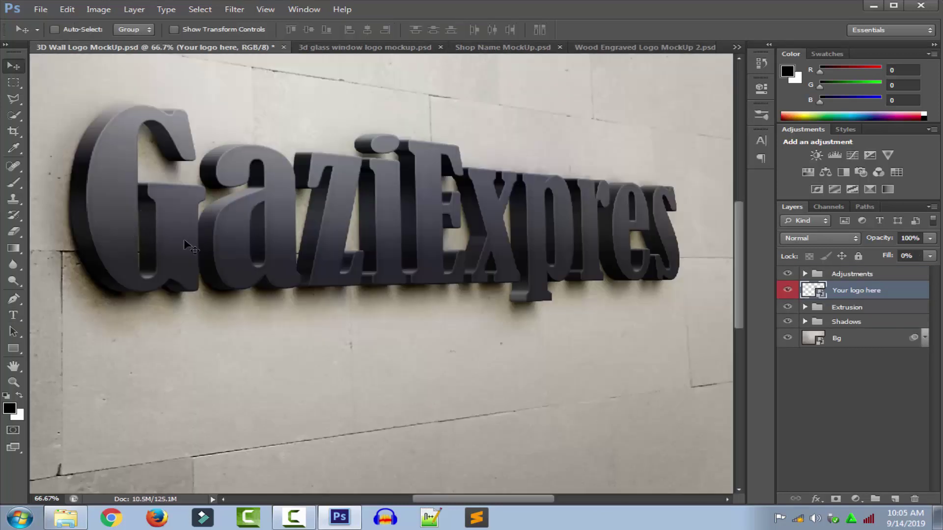
alt+click(274, 252)
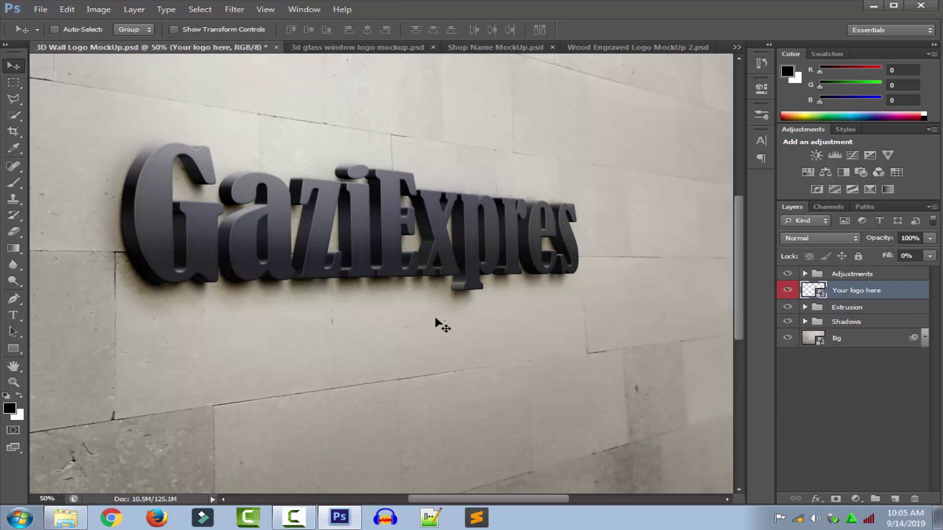
click(276, 48)
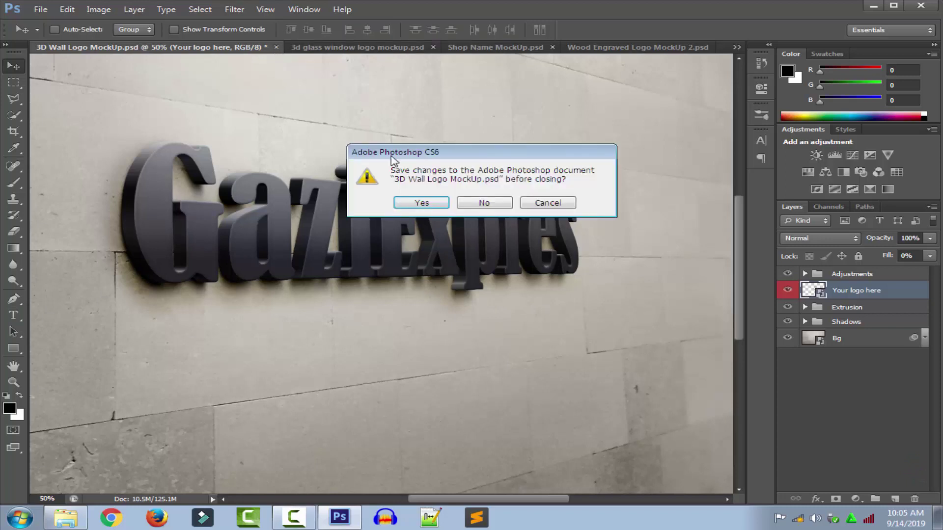
click(476, 203)
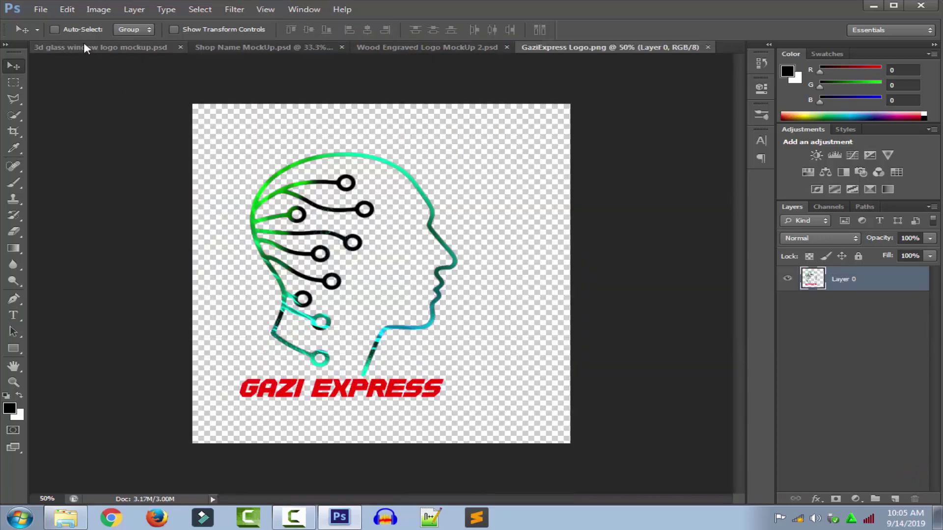
- Open the glass-window mockup's 'Your Logo' smart object and shift the LOGO MOCKUP preview
click(80, 47)
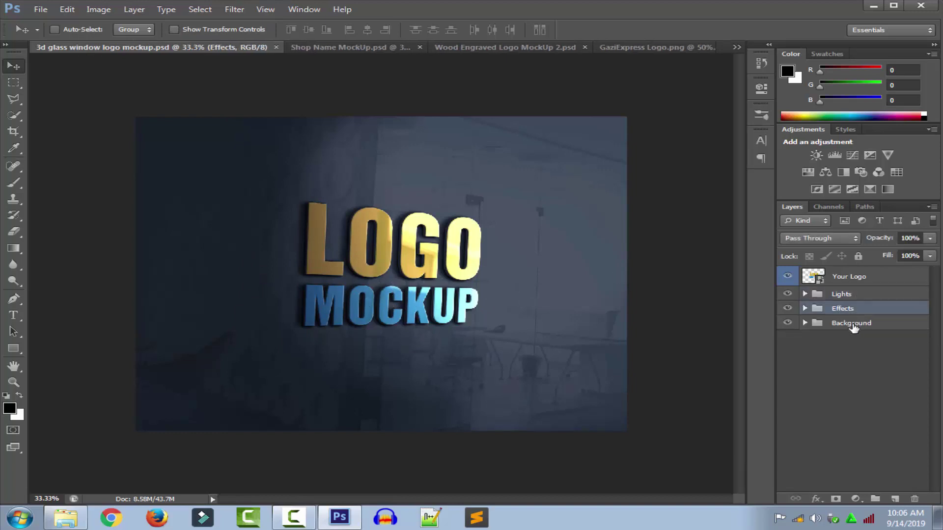
click(831, 279)
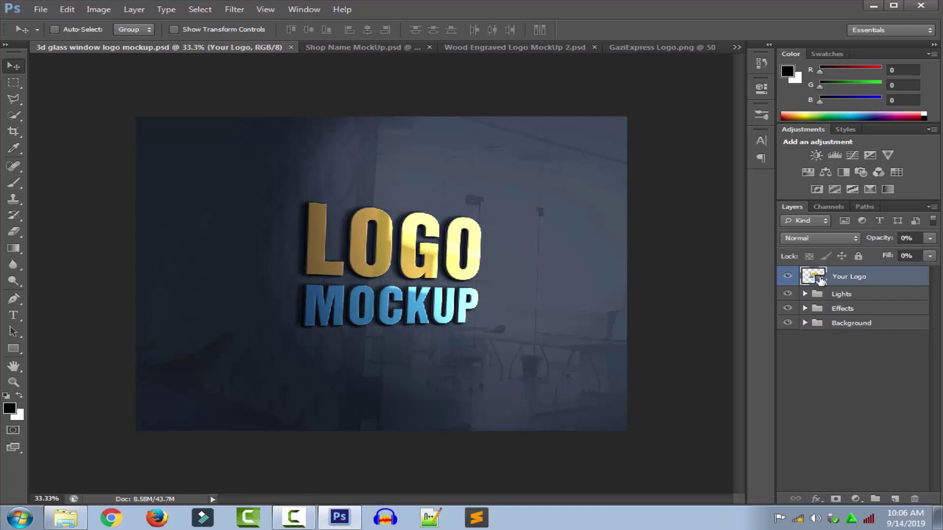
double_click(820, 279)
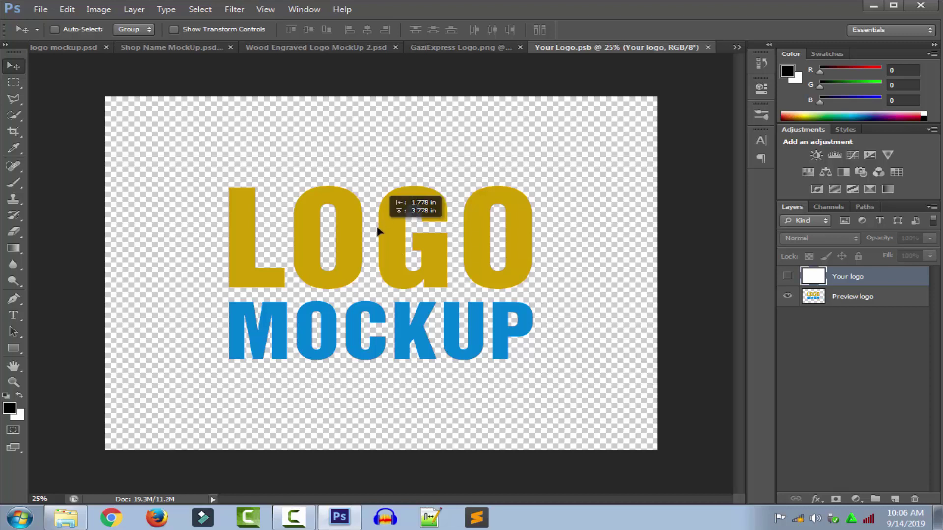
drag(379, 231, 427, 260)
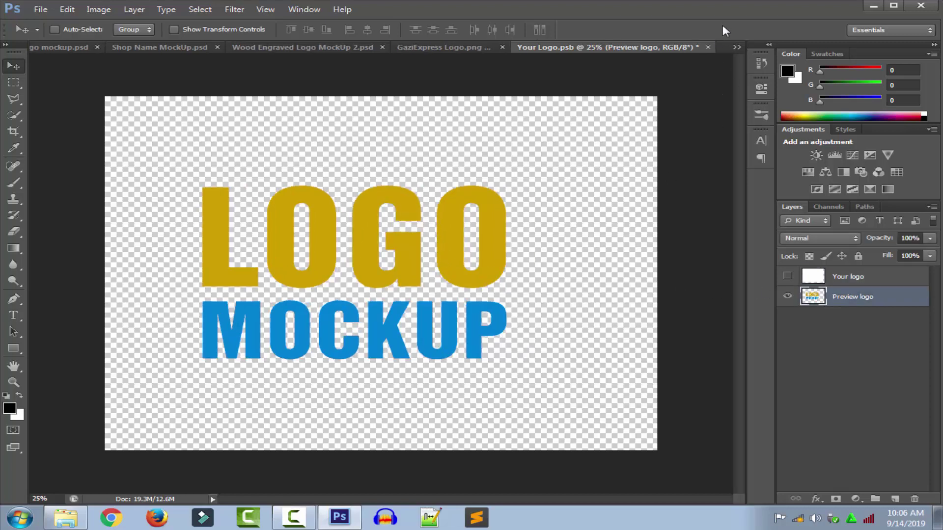
- Drop the Gazi Express head logo in, enlarge it to fill the canvas, hide the preview, and close
click(737, 47)
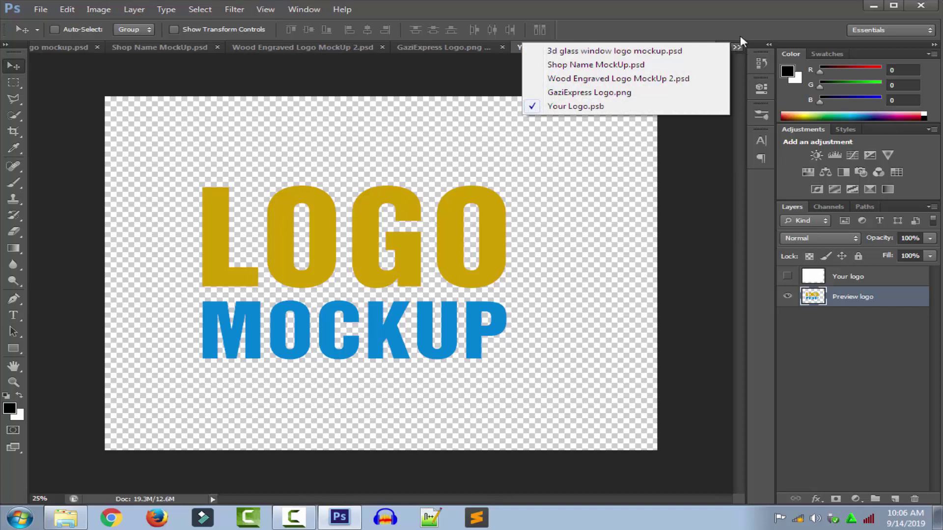
click(593, 93)
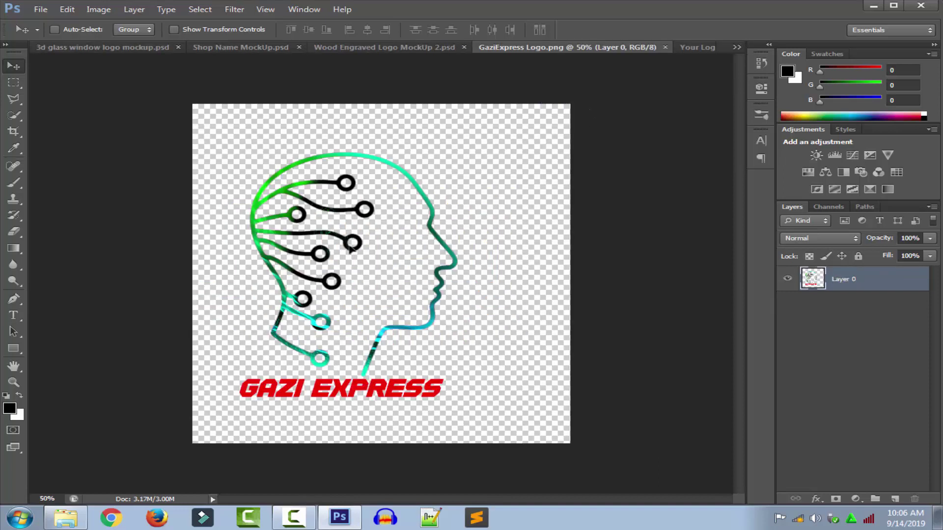
drag(350, 248, 698, 52)
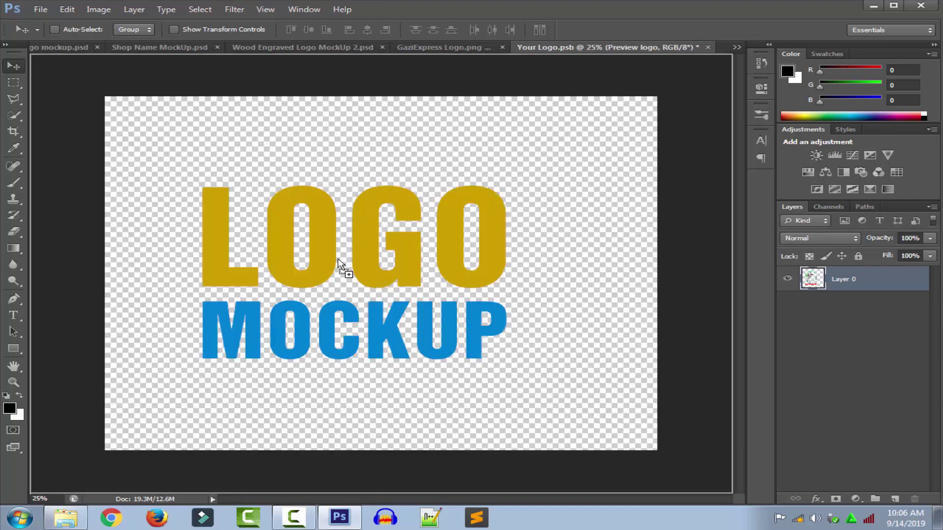
drag(697, 52, 344, 267)
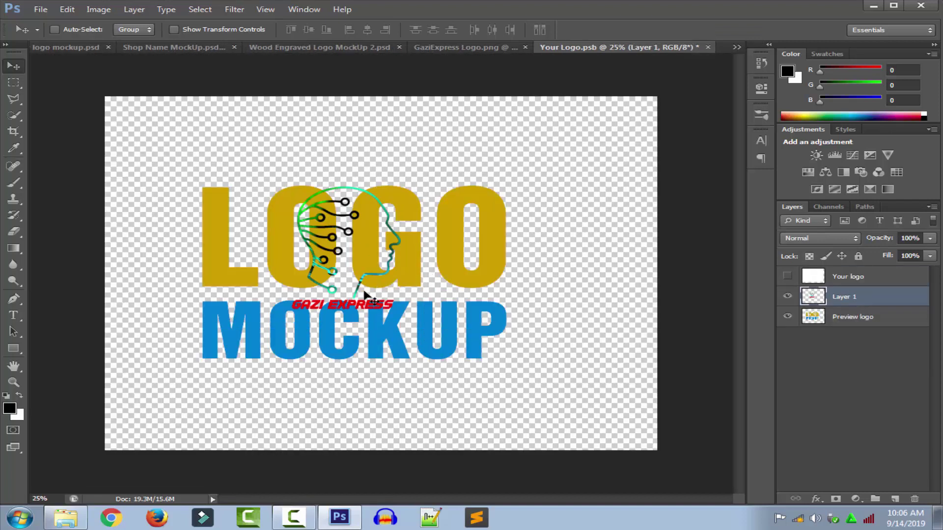
key(ctrl+t)
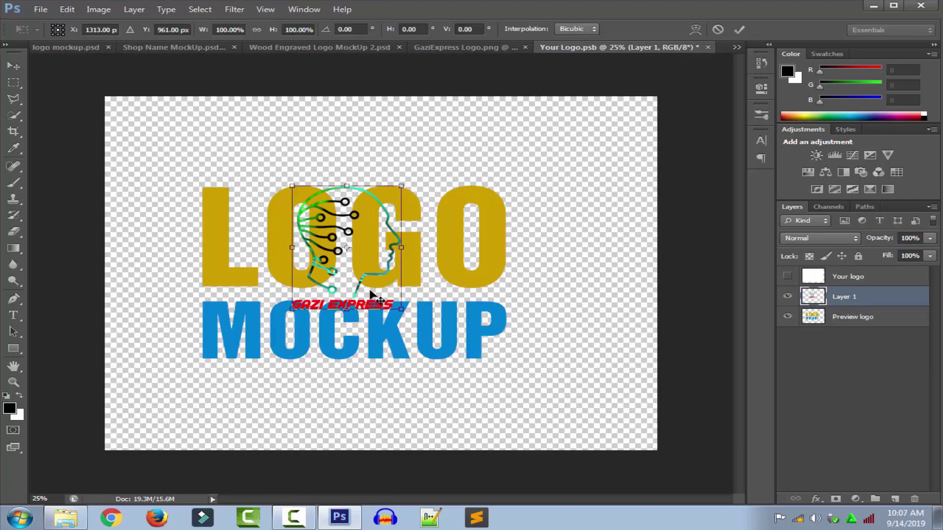
drag(402, 311, 486, 405)
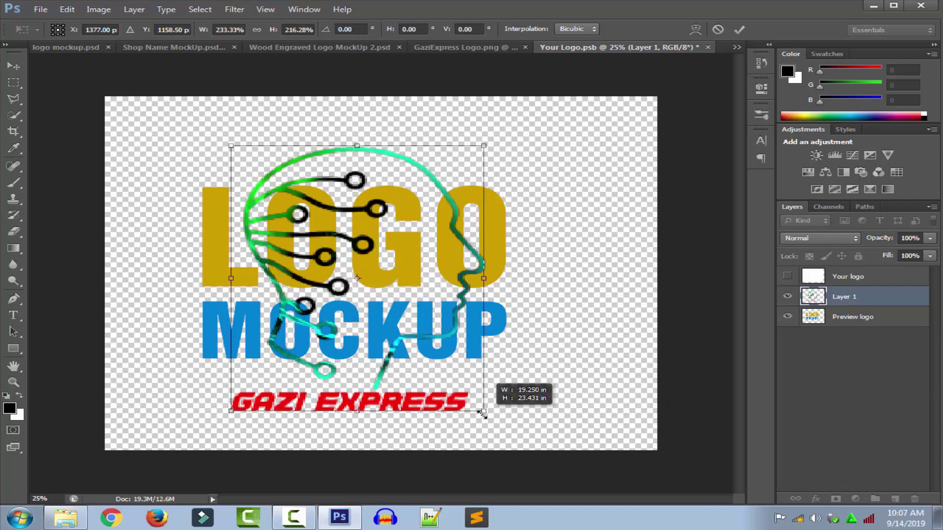
click(732, 29)
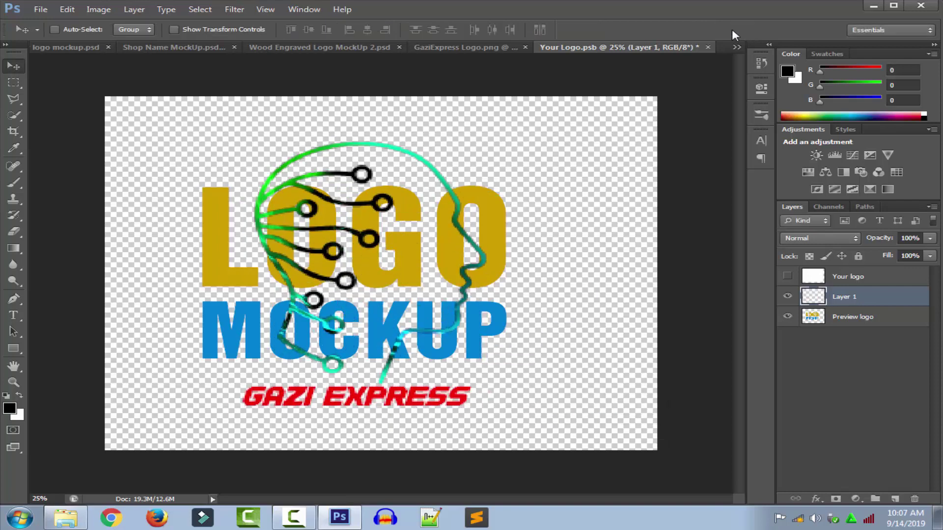
click(787, 317)
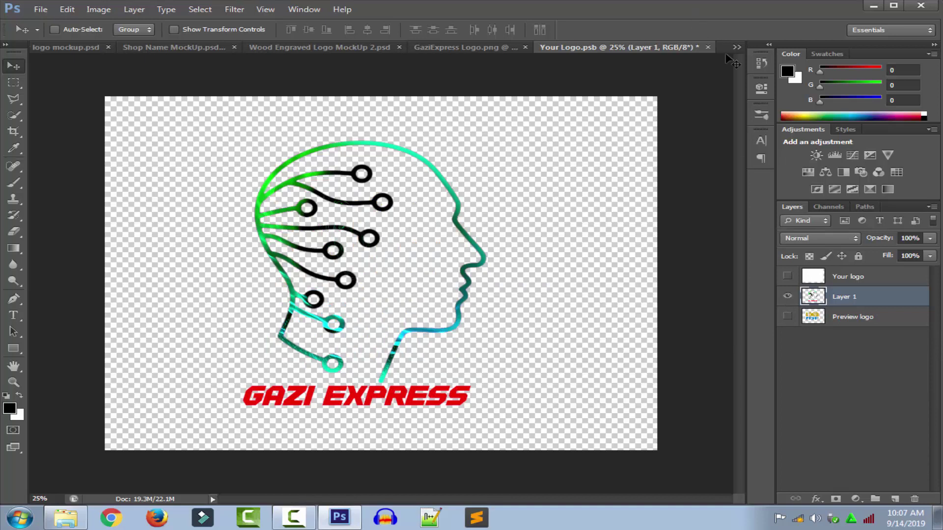
click(707, 47)
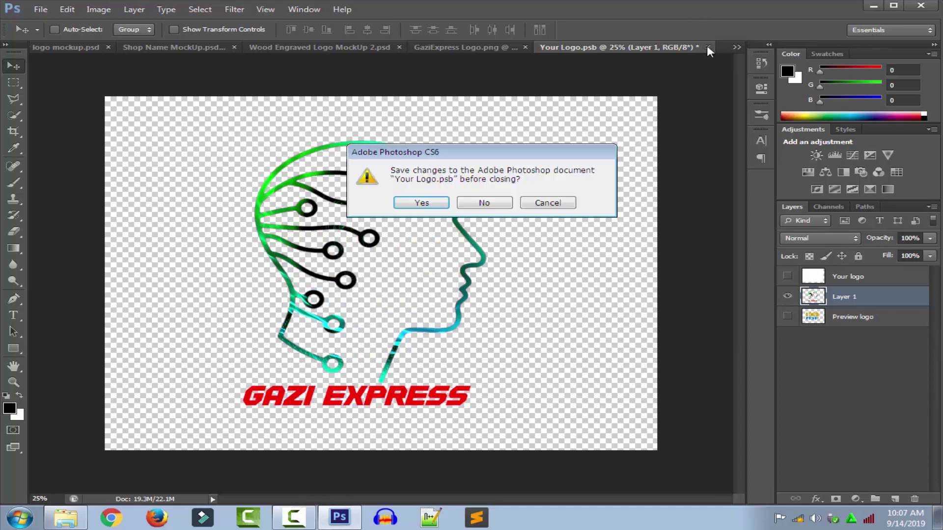
- Save Your Logo.psb into the glass-window mockup, then close that mockup without saving
click(421, 203)
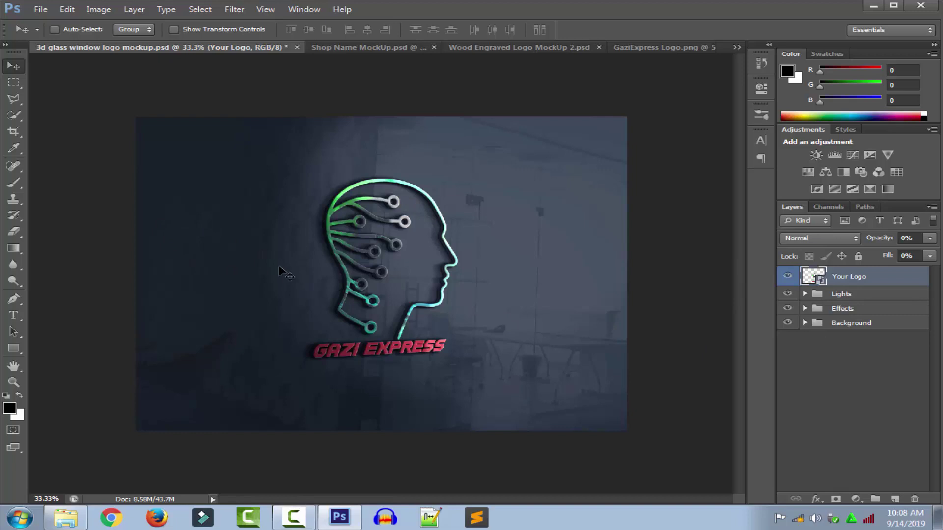
click(297, 47)
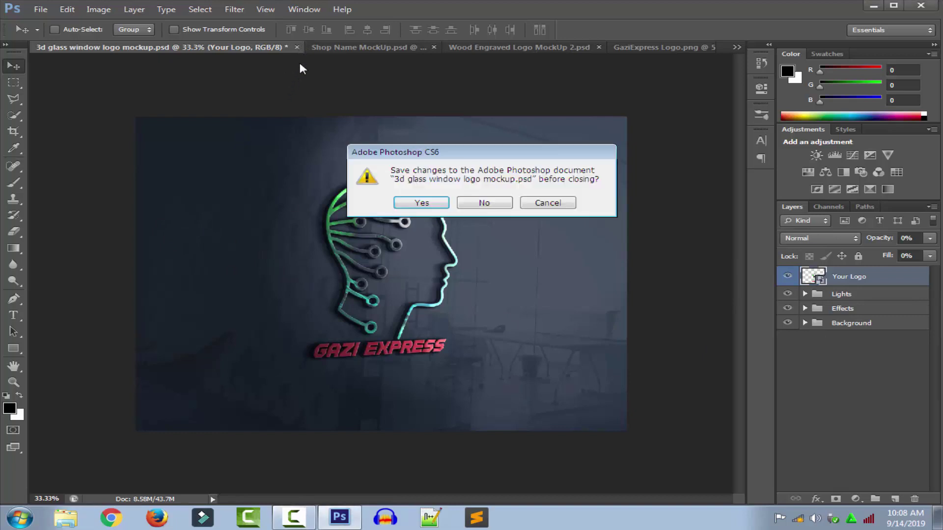
click(491, 203)
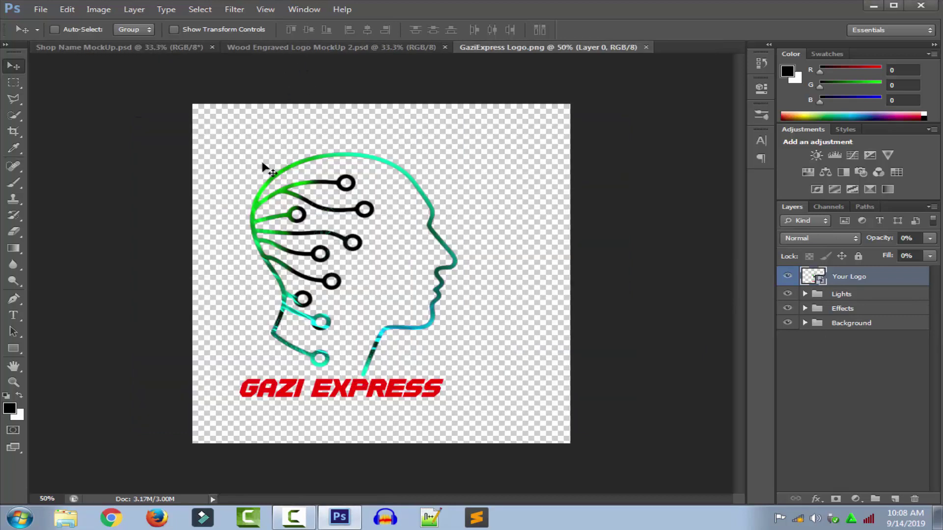
- Switch to the Shop Name mockup and open its 'Your Design Here' smart object
click(117, 48)
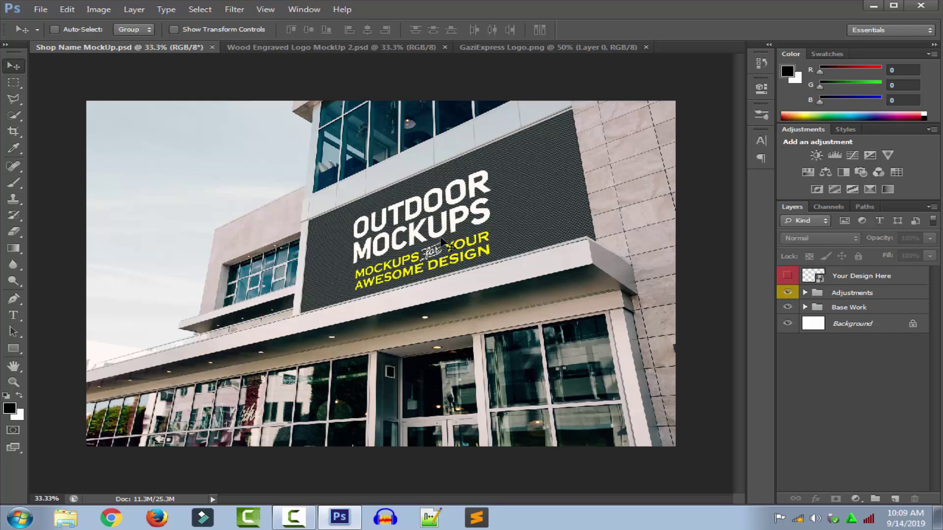
click(835, 283)
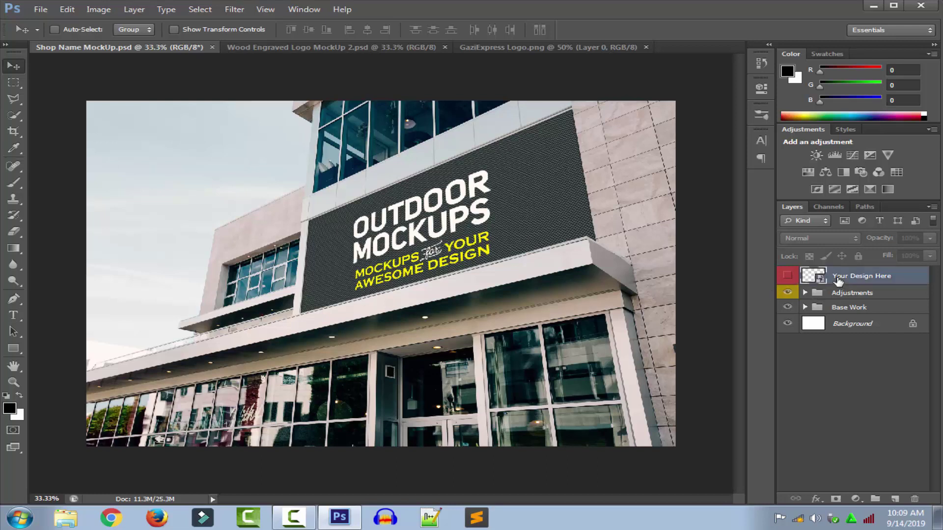
double_click(819, 280)
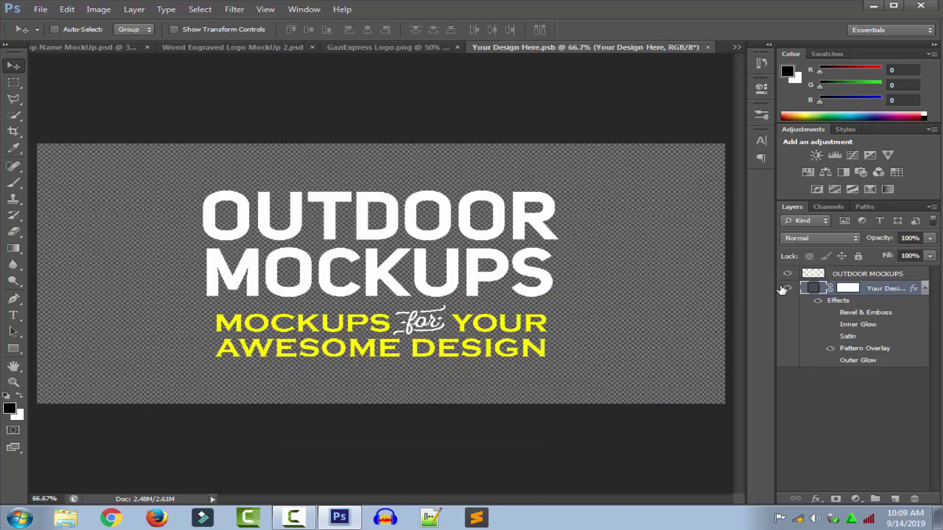
- Shift the OUTDOOR MOCKUPS text right and drag the Gazi Express logo into the sign design
click(813, 274)
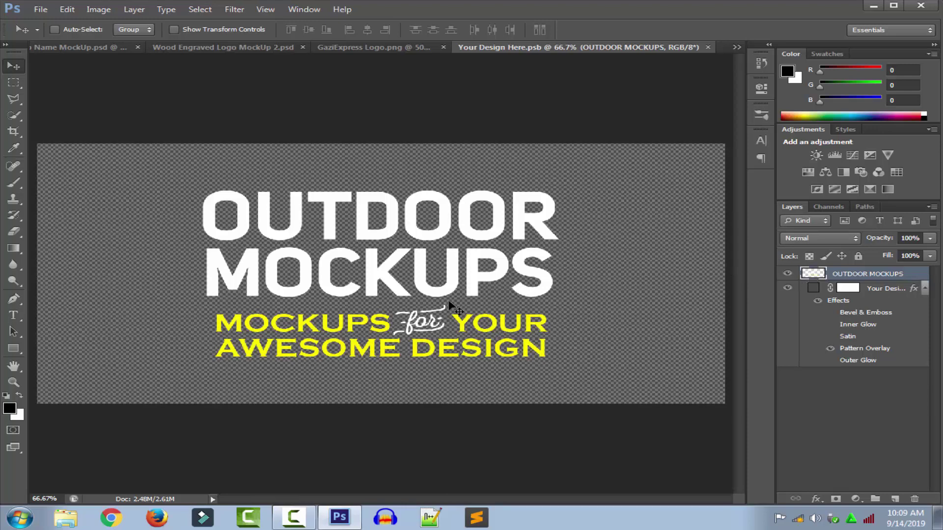
mouse_move(445, 284)
mouse_down()
mouse_move(436, 308)
mouse_move(504, 286)
mouse_move(570, 285)
mouse_up()
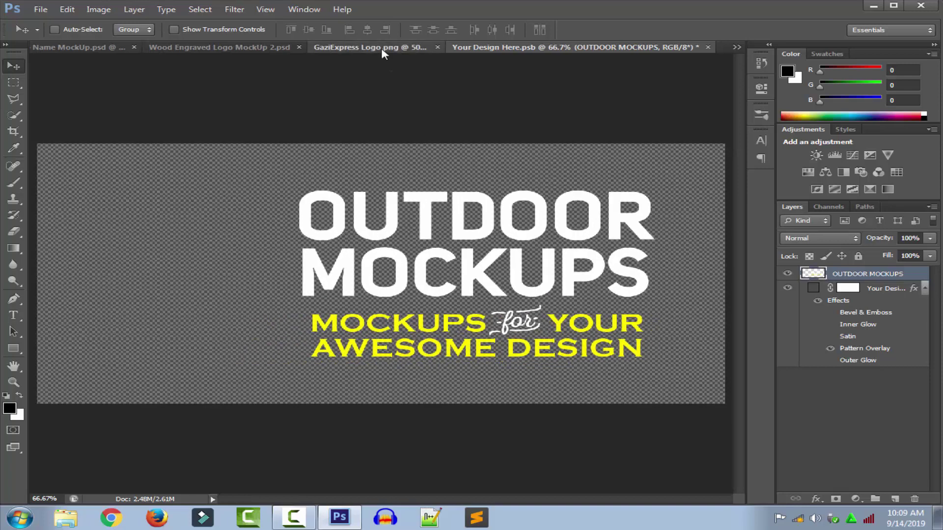
click(381, 48)
mouse_move(346, 283)
mouse_down()
mouse_move(632, 52)
mouse_move(167, 297)
mouse_up()
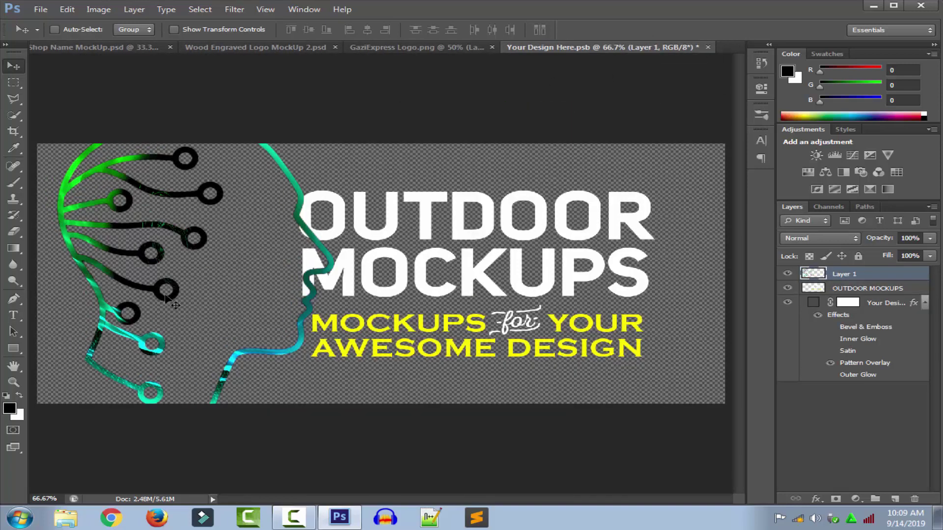
- Scale the logo down with Free Transform to fit the sign's left side
key(ctrl+t)
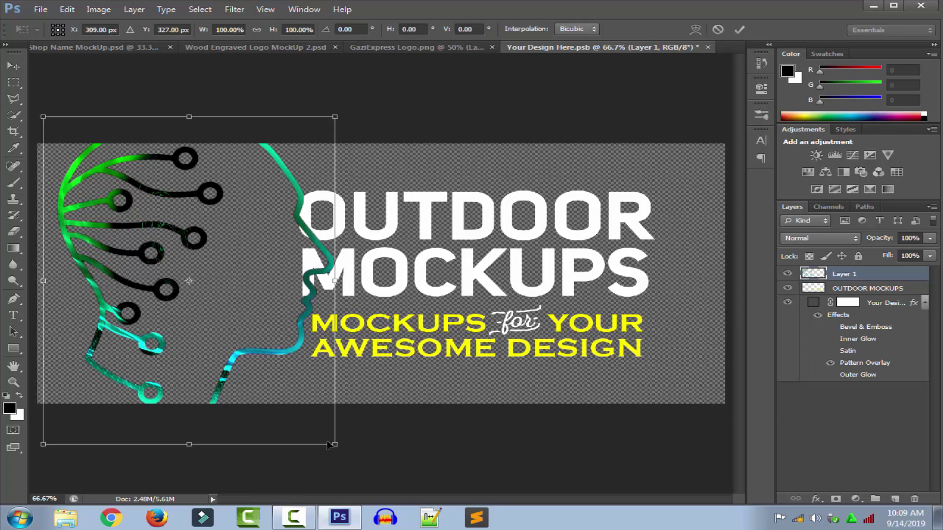
mouse_move(325, 440)
mouse_down()
mouse_move(242, 356)
mouse_move(278, 390)
mouse_up()
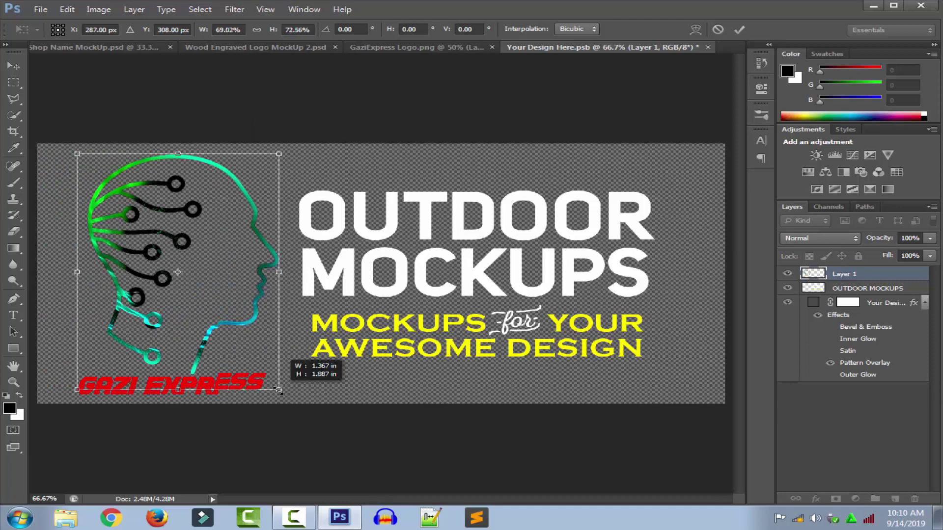
click(739, 29)
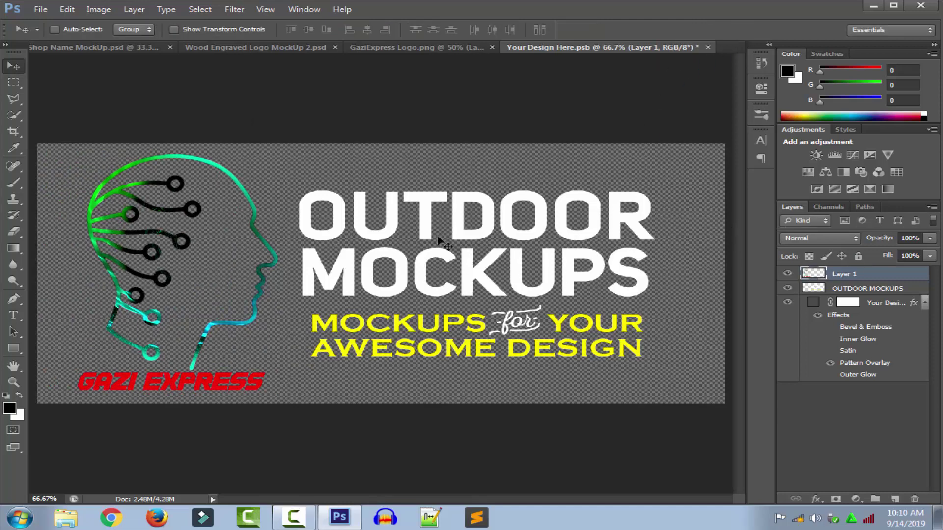
click(708, 47)
- Save the sign design, reopen its smart object, and shrink the logo slightly
click(420, 206)
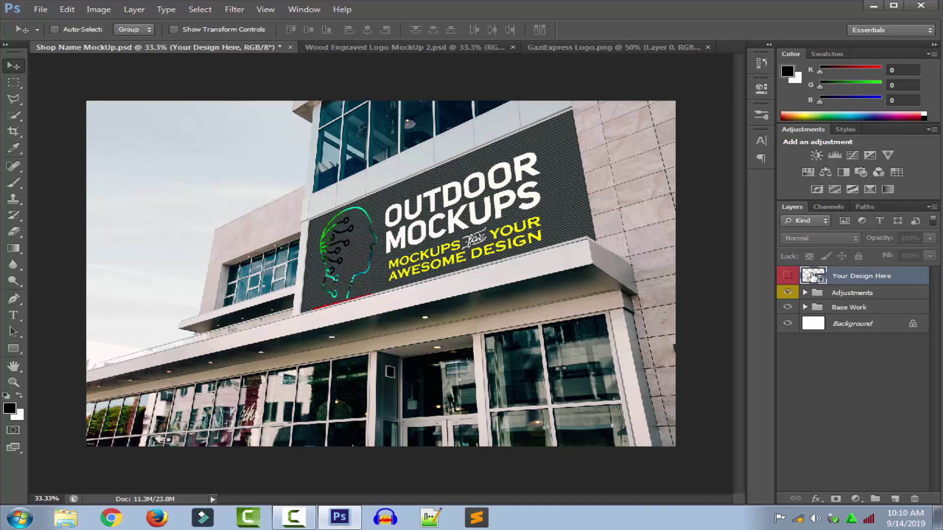
double_click(813, 275)
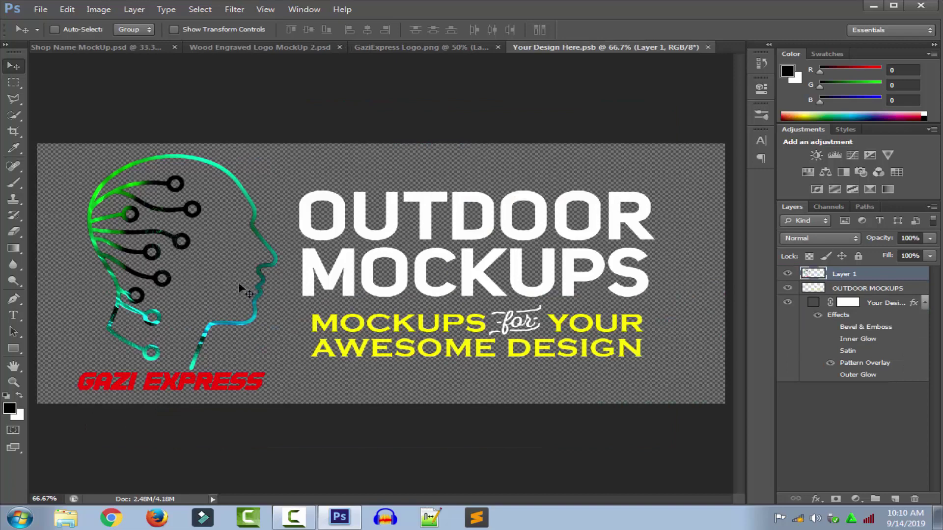
key(ctrl+t)
mouse_move(278, 391)
mouse_down()
mouse_move(255, 359)
mouse_move(252, 370)
mouse_up()
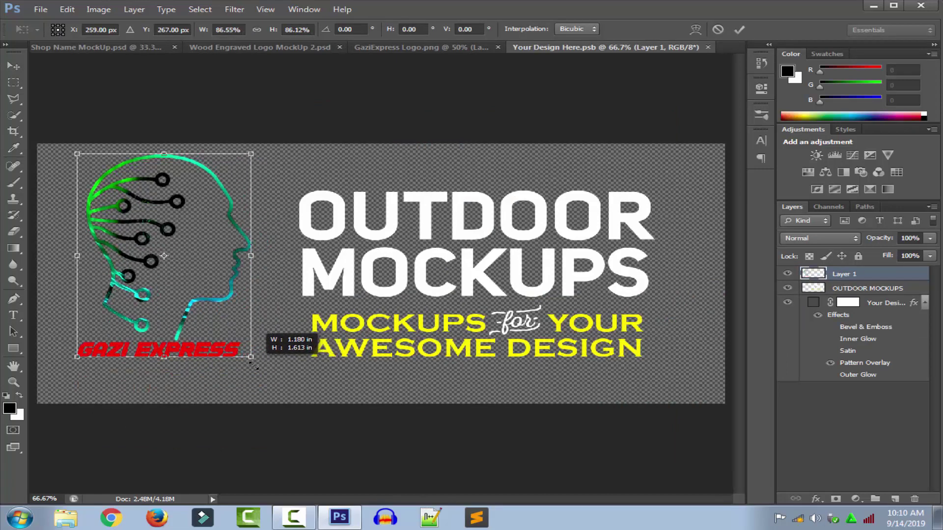
- Reposition the resized logo at the sign's left and save it back into the shop sign
drag(238, 334, 264, 344)
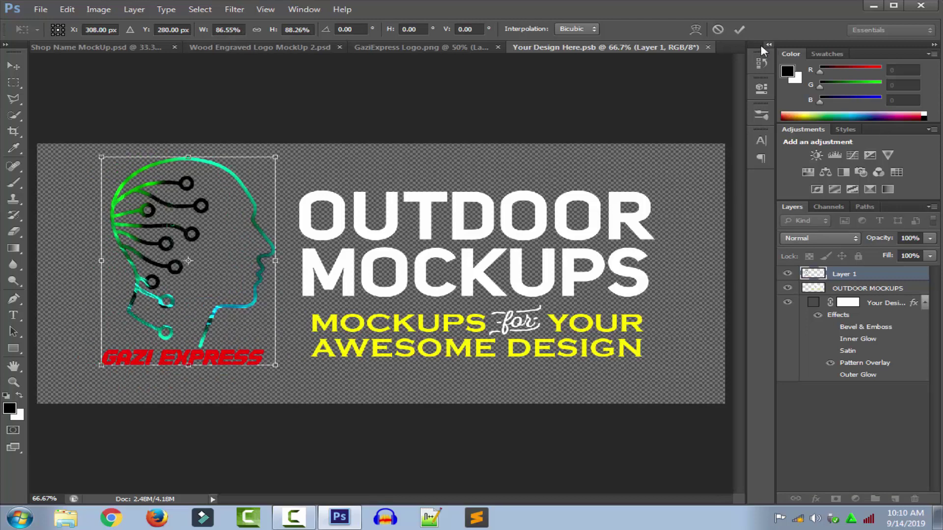
click(738, 31)
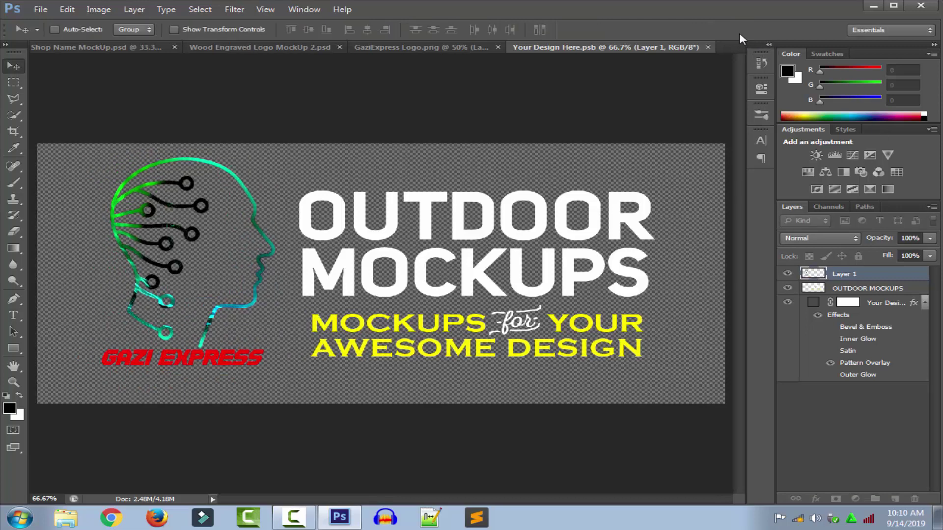
click(707, 48)
click(423, 204)
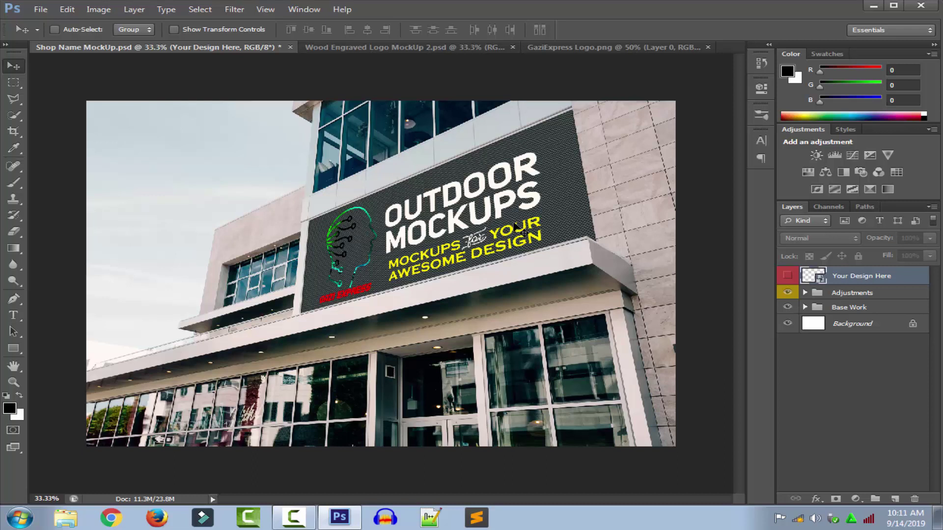
- Deselect all layers and close the Shop Name mockup, discarding its changes
key(ctrl+alt+shift+a)
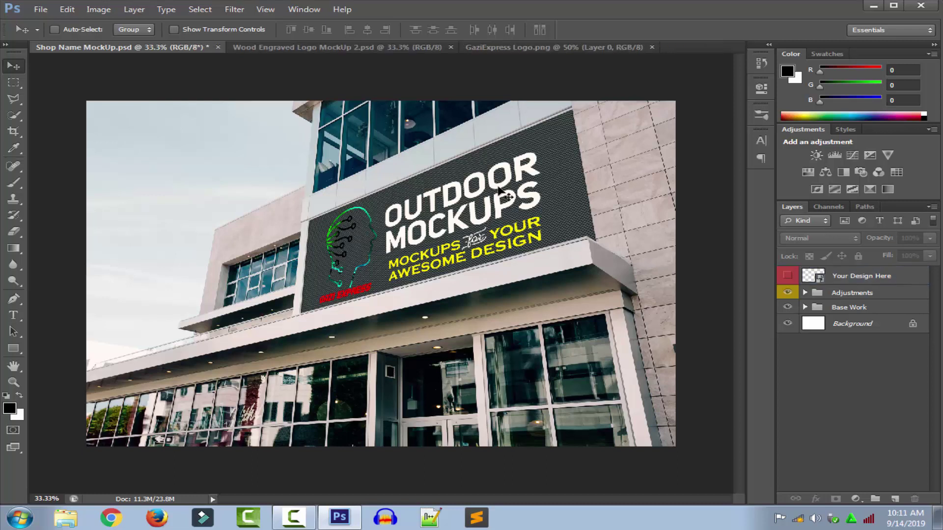
click(219, 48)
click(500, 208)
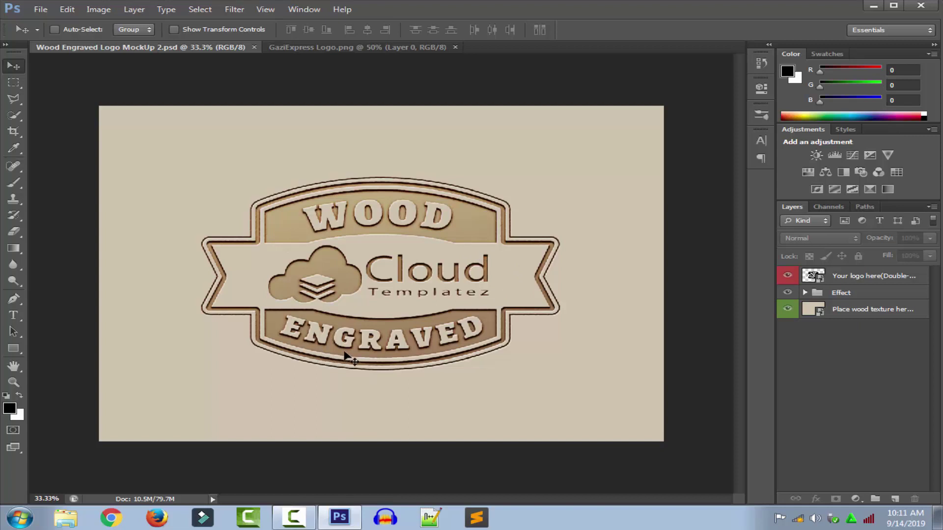
- Open the Your logo here smart object and hide the cloud templatez4 and Layer 0 artwork
click(821, 280)
double_click(814, 276)
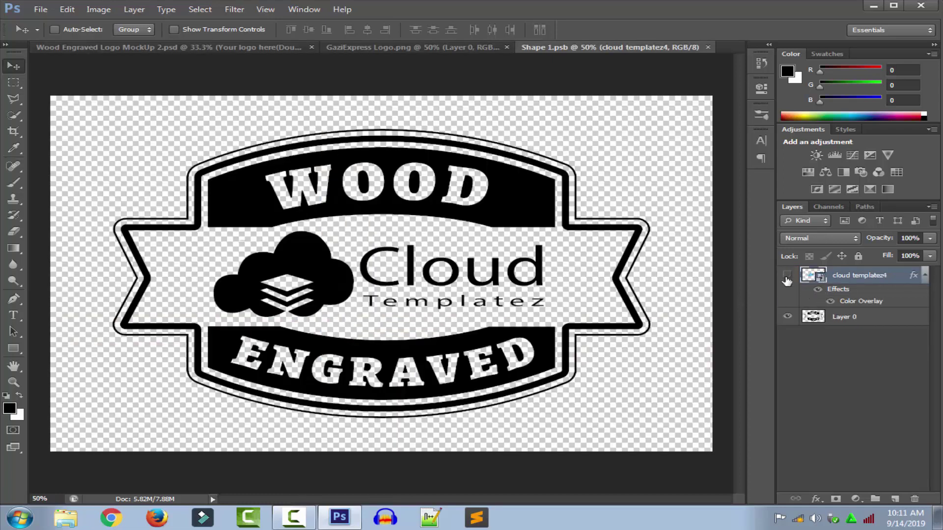
click(787, 276)
click(786, 278)
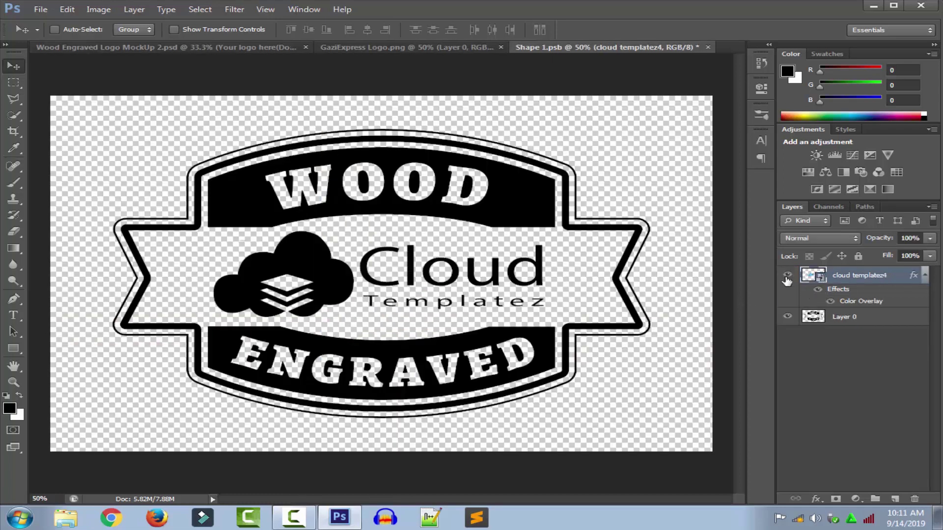
click(788, 278)
click(787, 316)
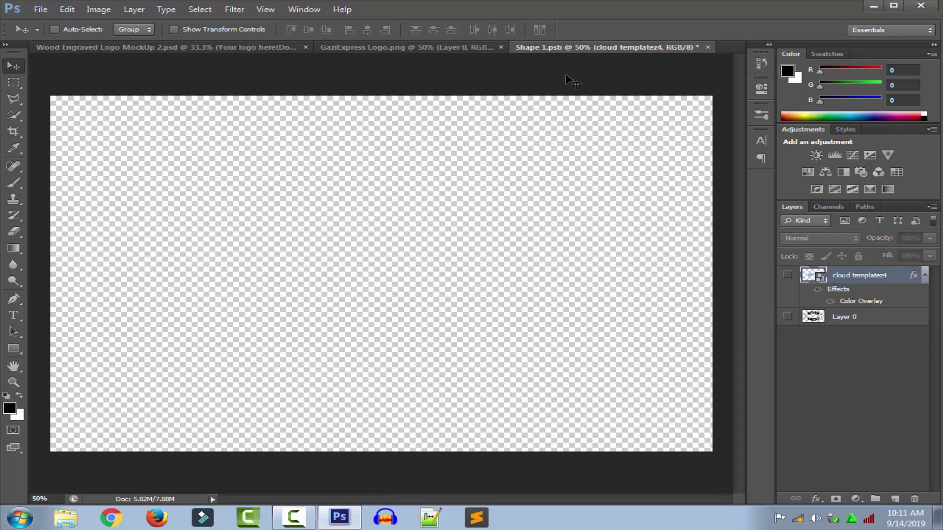
- Drag the Gazi Express logo into Shape 1.psb and save it back into the wood mockup
click(445, 44)
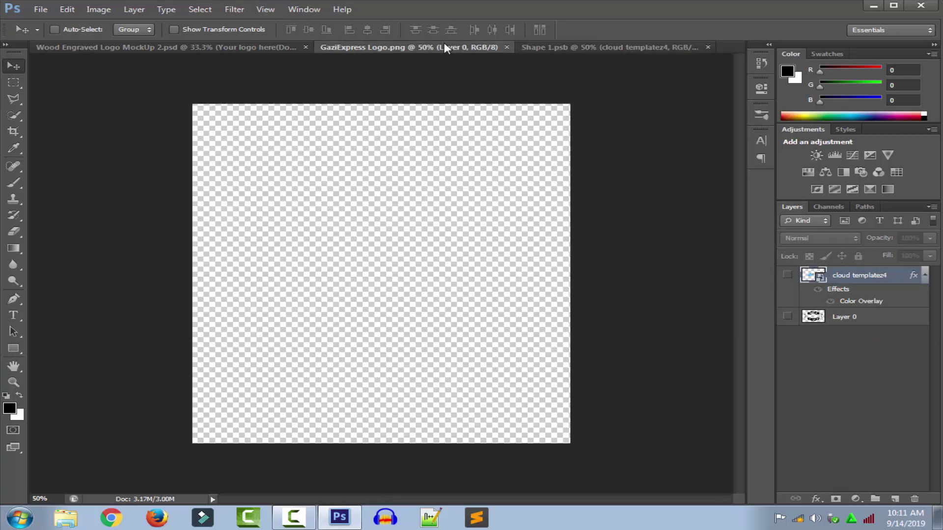
mouse_move(443, 173)
mouse_down()
mouse_move(424, 210)
mouse_move(362, 256)
mouse_up()
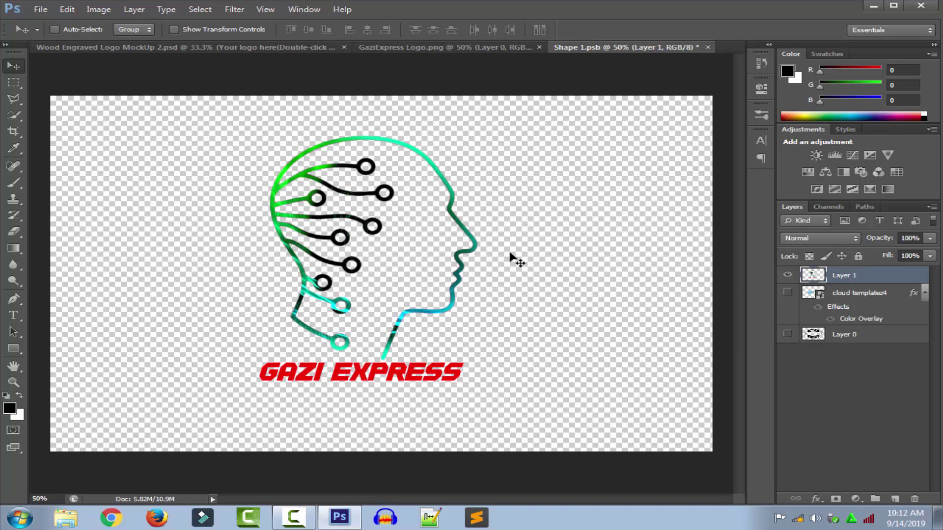
click(708, 47)
click(422, 203)
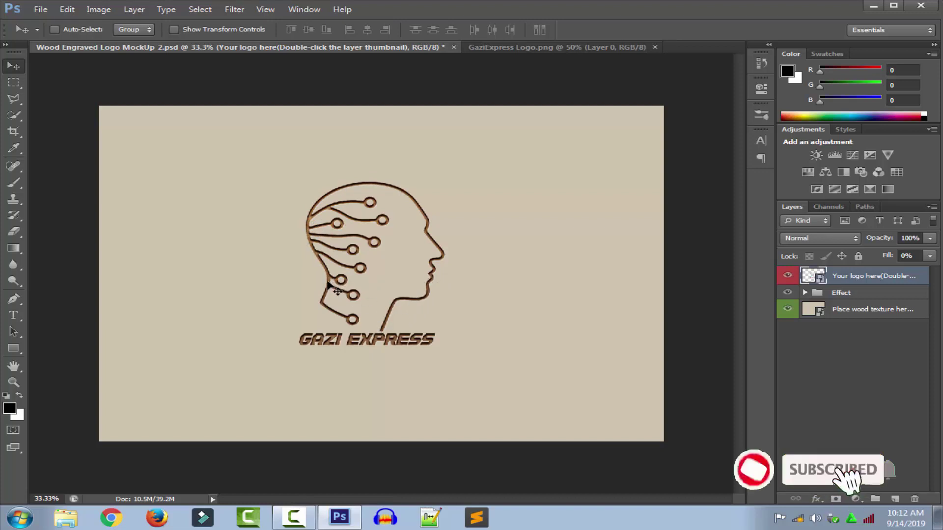
- In Shape 1.psb, show Layer 0 again, delete the Gazi Express logo layer, and save
double_click(812, 276)
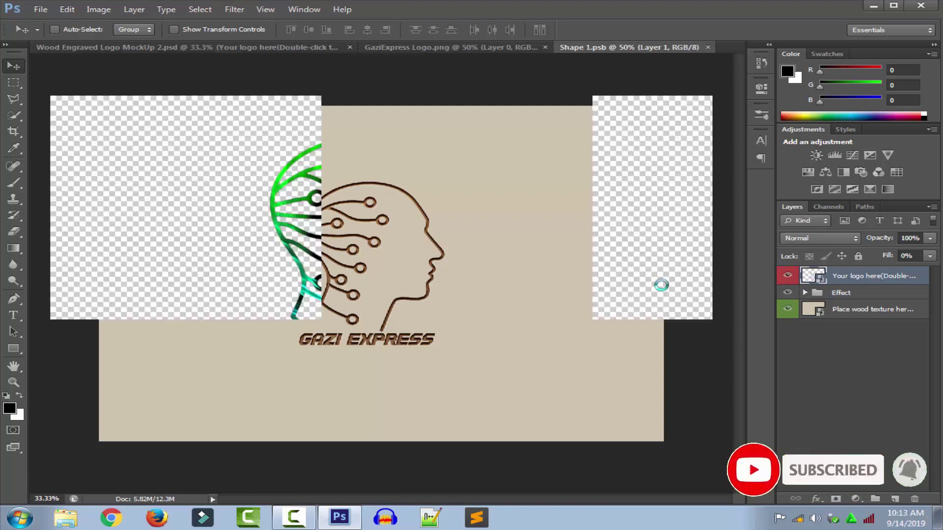
click(787, 334)
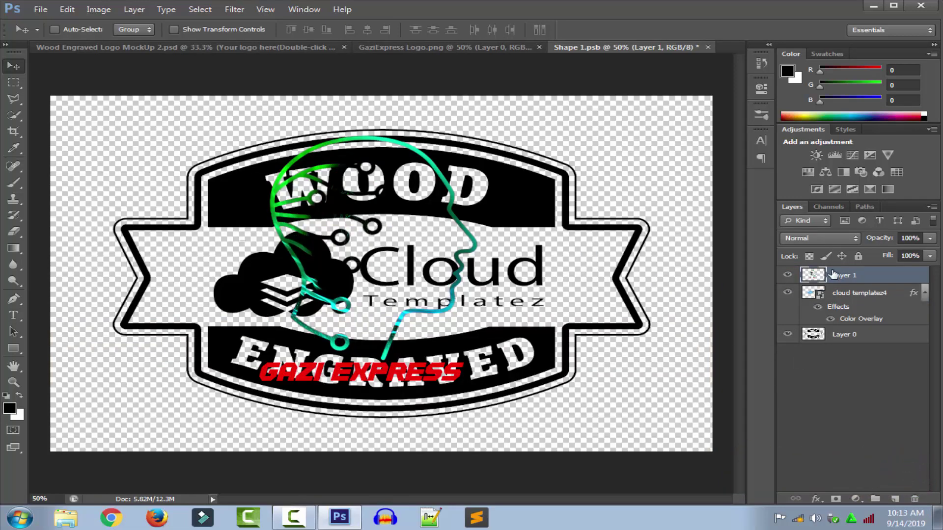
key(Delete)
click(707, 46)
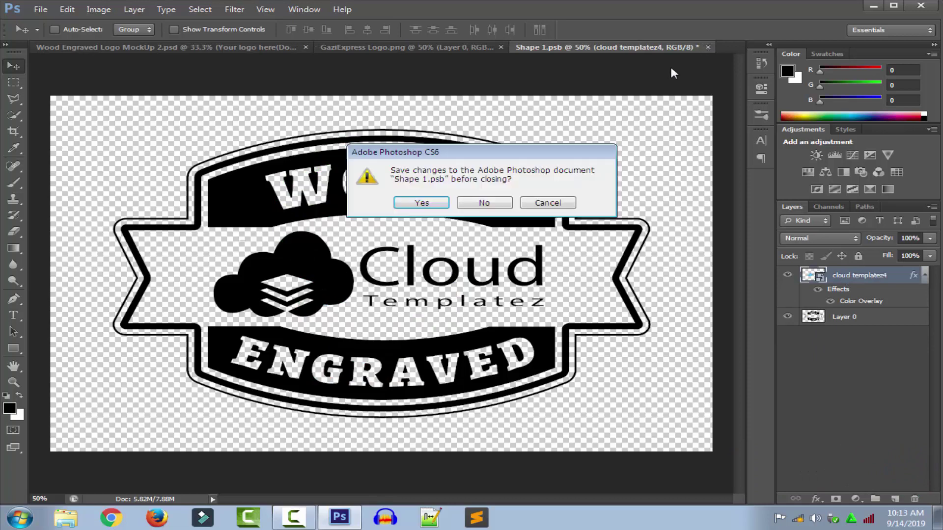
click(429, 203)
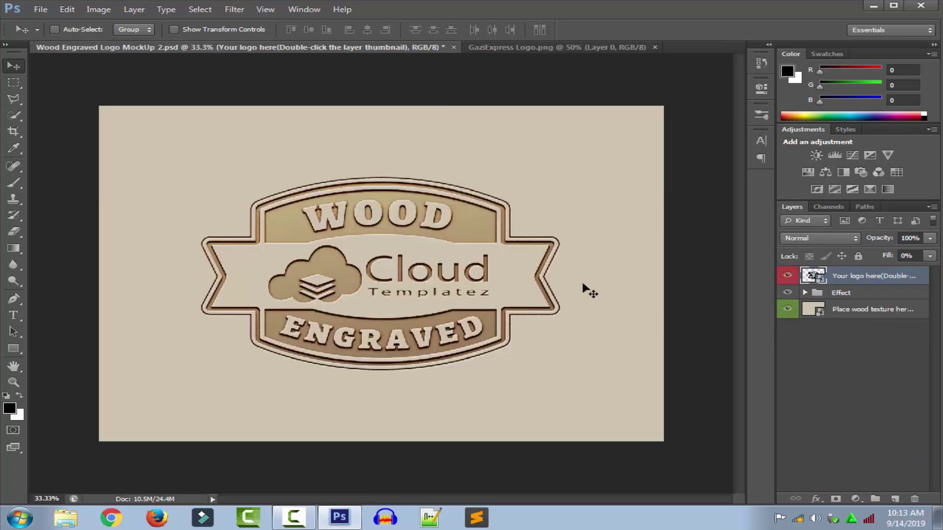